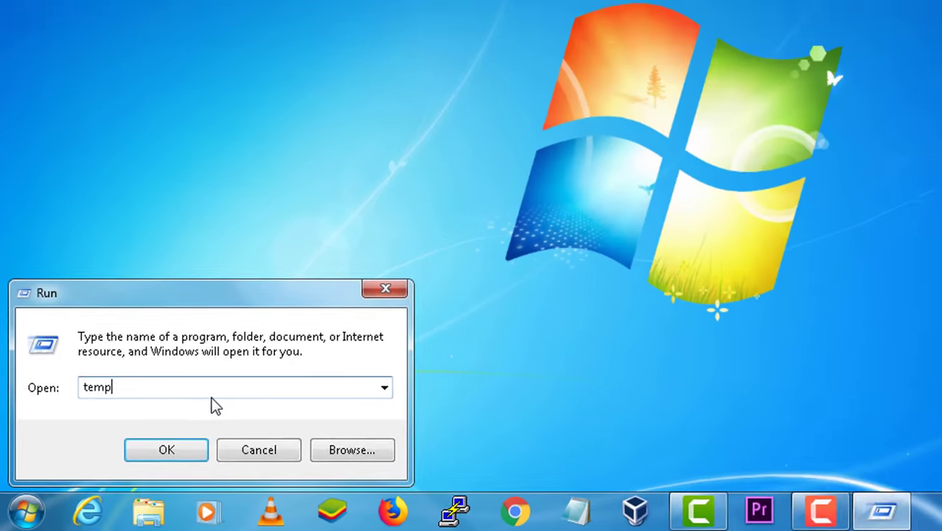
Step: Open the system temporary folder with the Run command temp and maximize its window
click(258, 405)
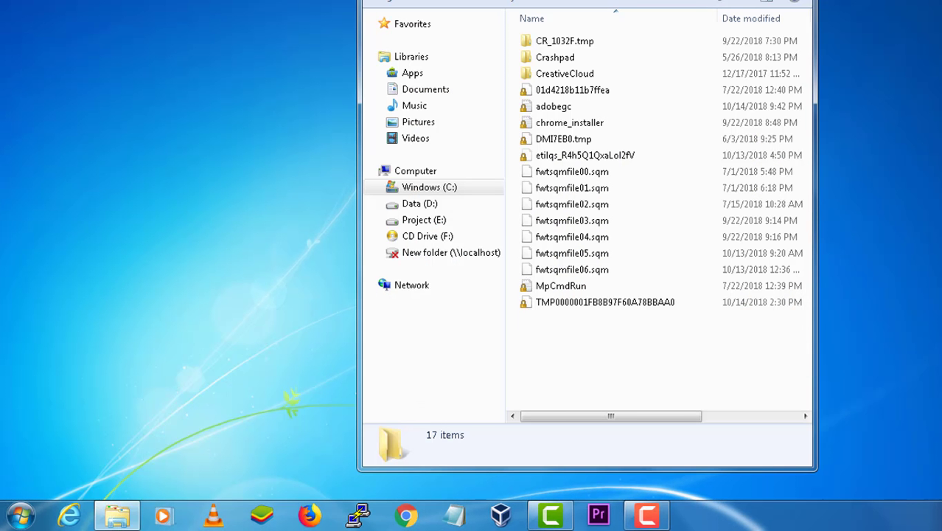
key(super+Up)
drag(262, 402, 283, 2)
click(300, 381)
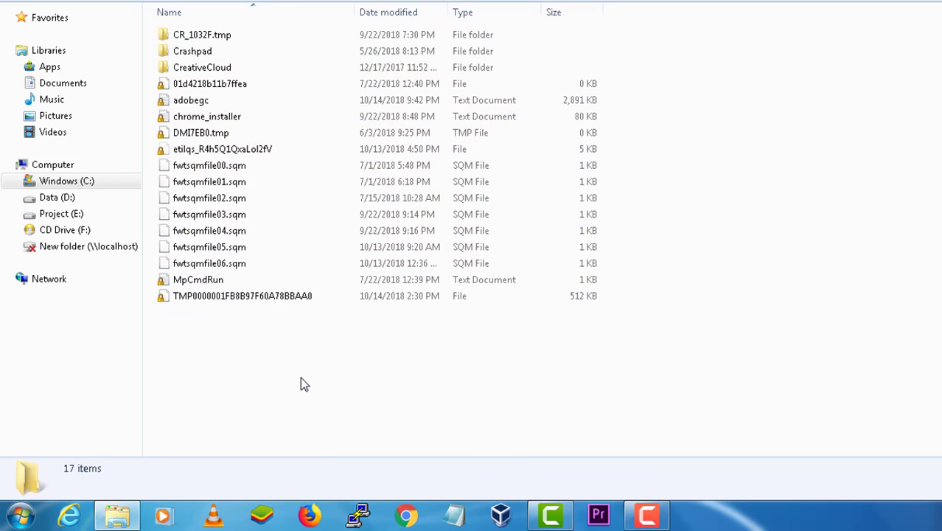
Step: Permanently delete all files and folders in the system temp folder
key(ctrl+a)
key(shift+Delete)
key(Return)
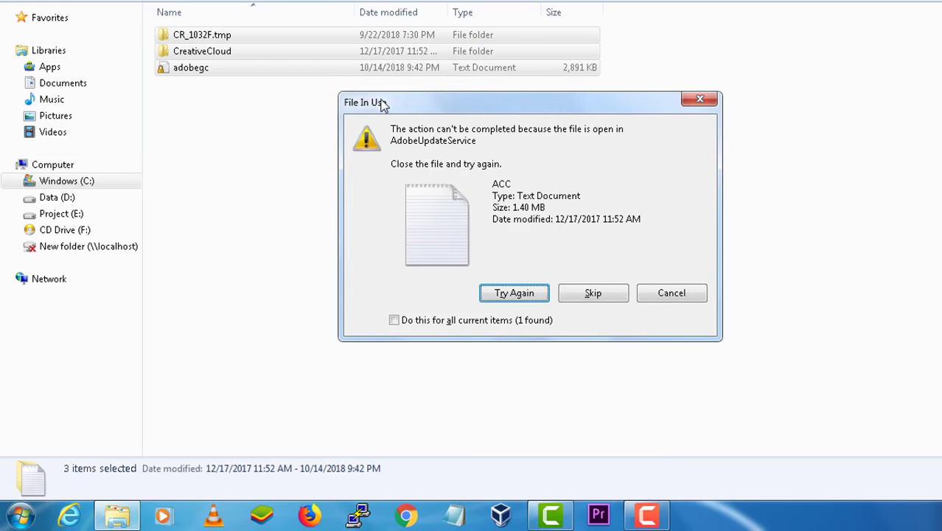
Step: Retry deleting the in-use ACC file, then skip it for all current items and clear the selection
click(488, 323)
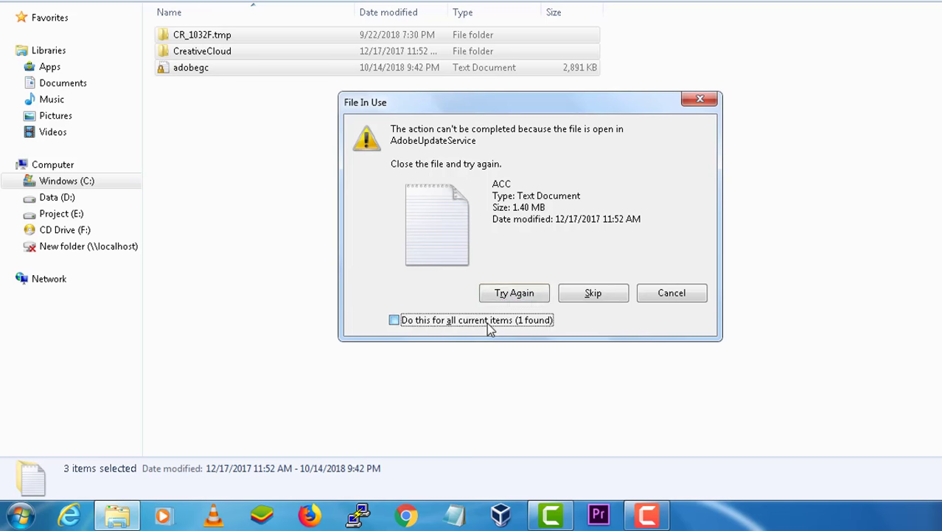
click(524, 295)
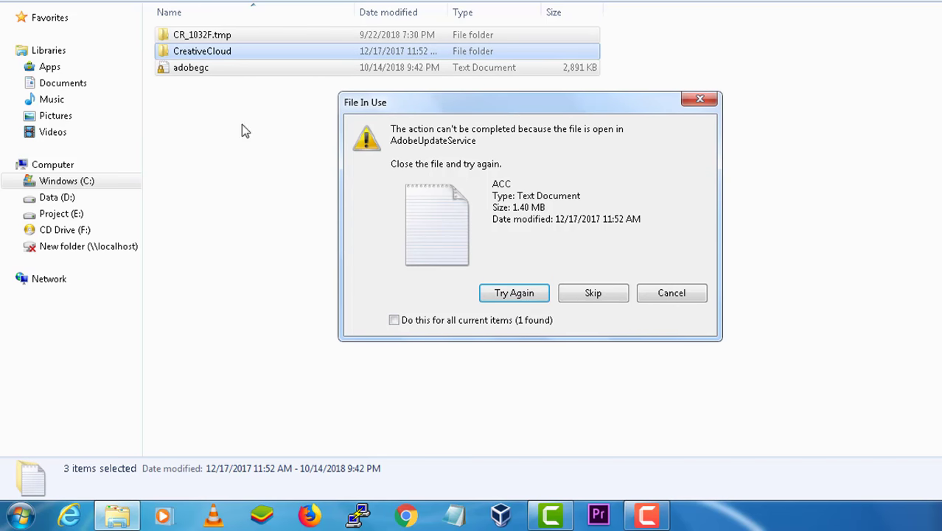
click(499, 323)
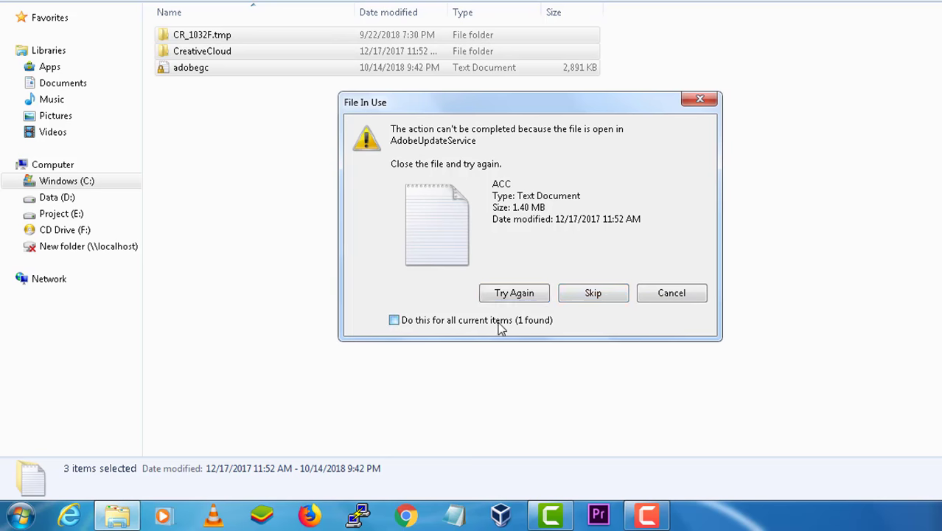
click(591, 293)
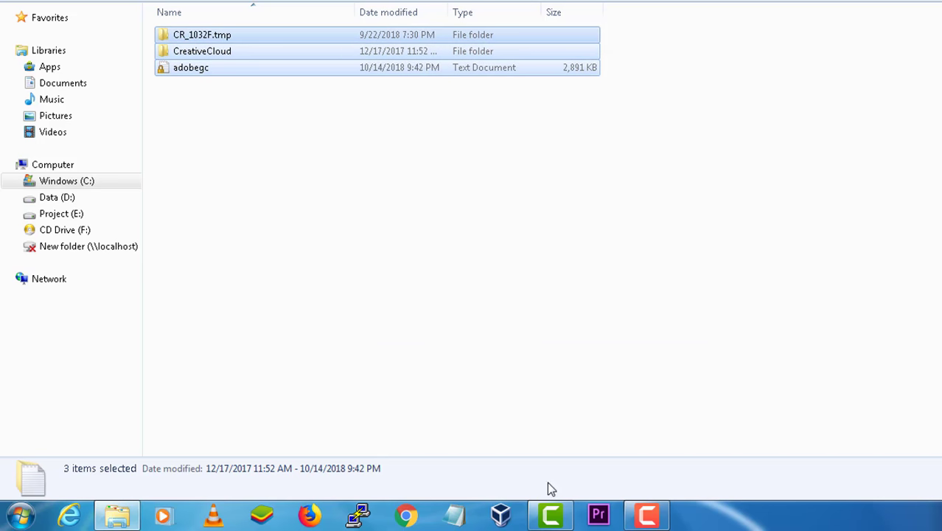
click(302, 125)
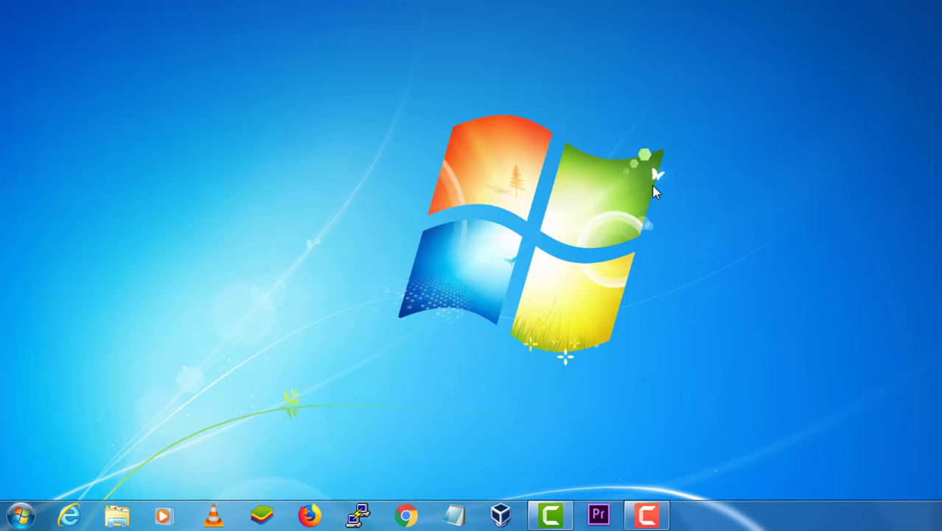
Step: Open the user's local Temp folder with the Run command %temp%
key(super+r)
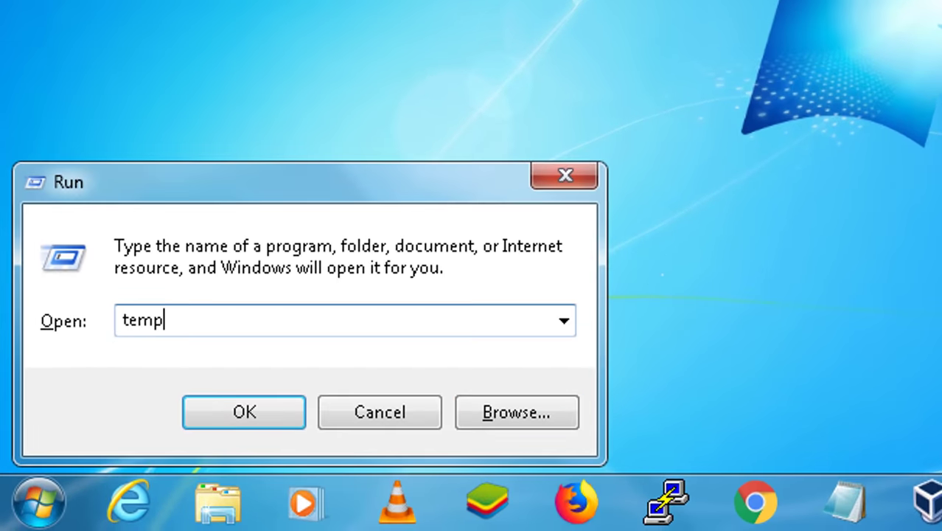
key(Home)
text(%)
key(End)
text(%)
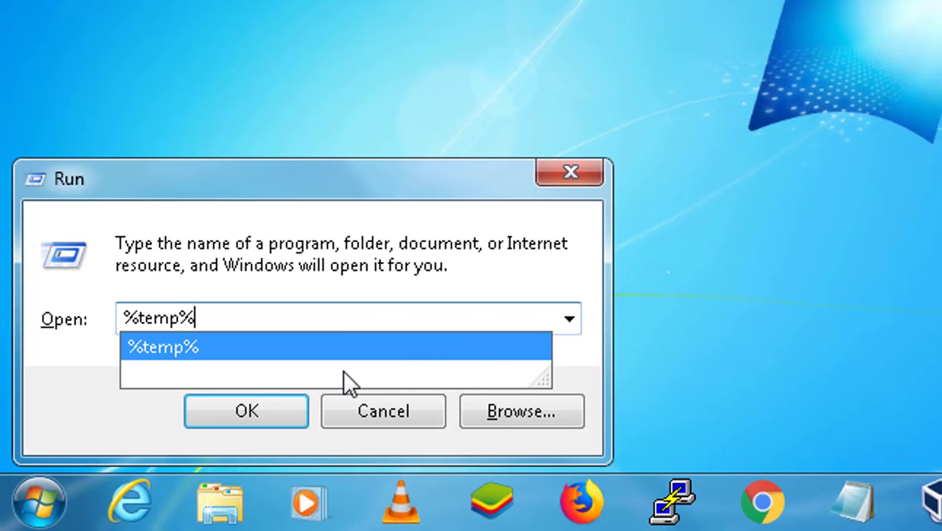
click(236, 341)
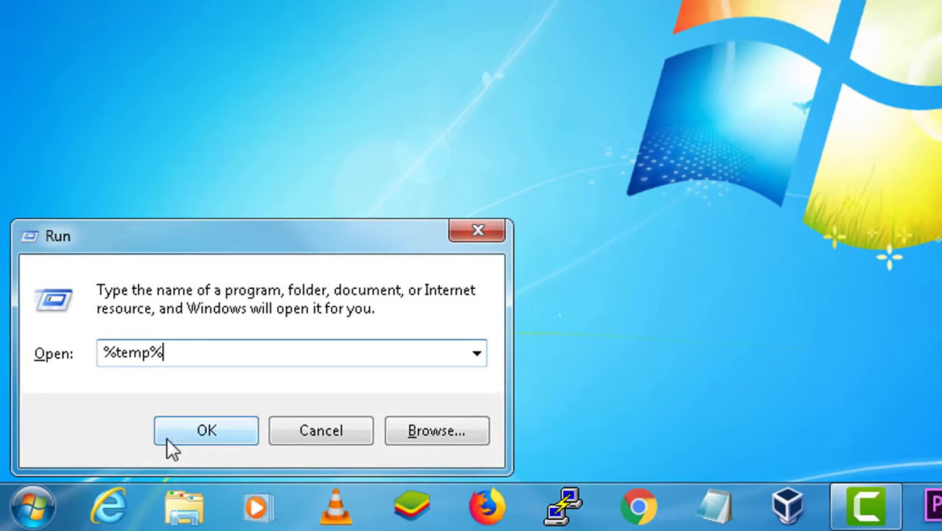
click(222, 417)
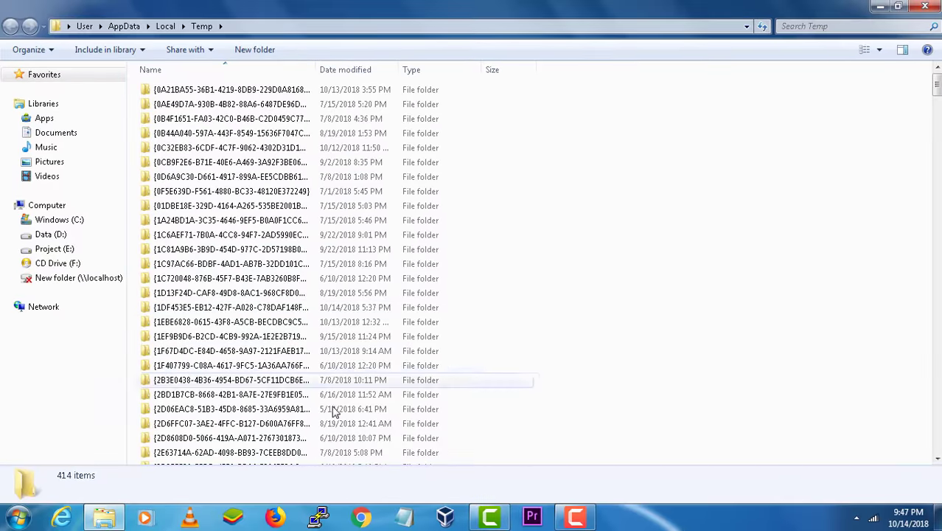
Step: Move all items in the user's local Temp folder to the Recycle Bin
scroll(660, 330, down, 20)
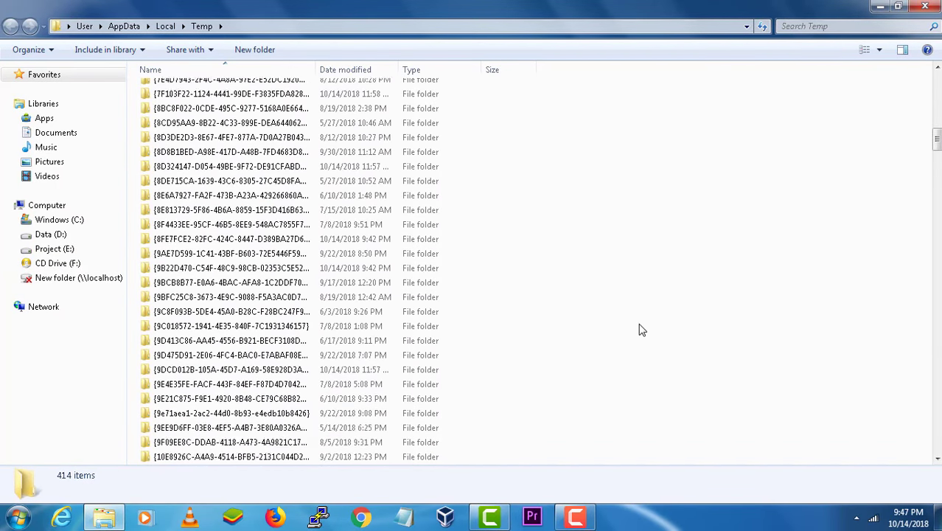
scroll(642, 330, down, 18)
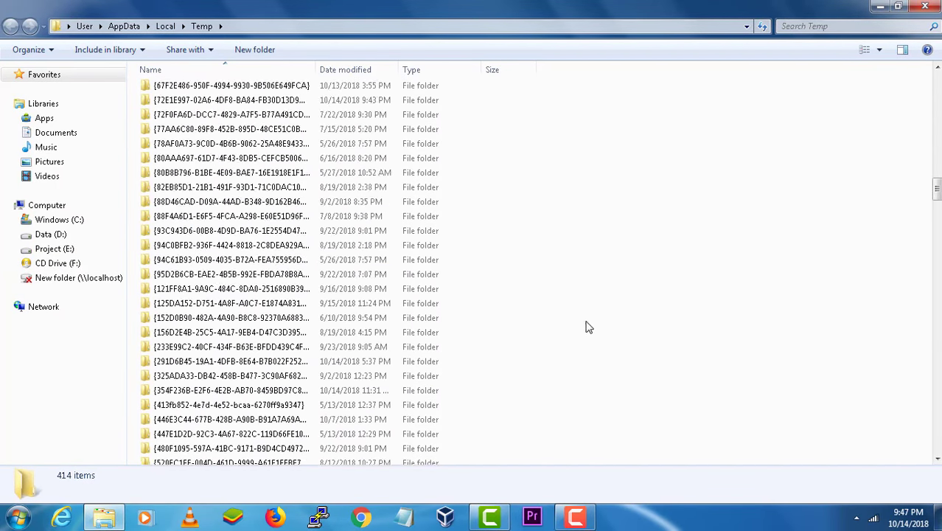
scroll(582, 331, up, 5)
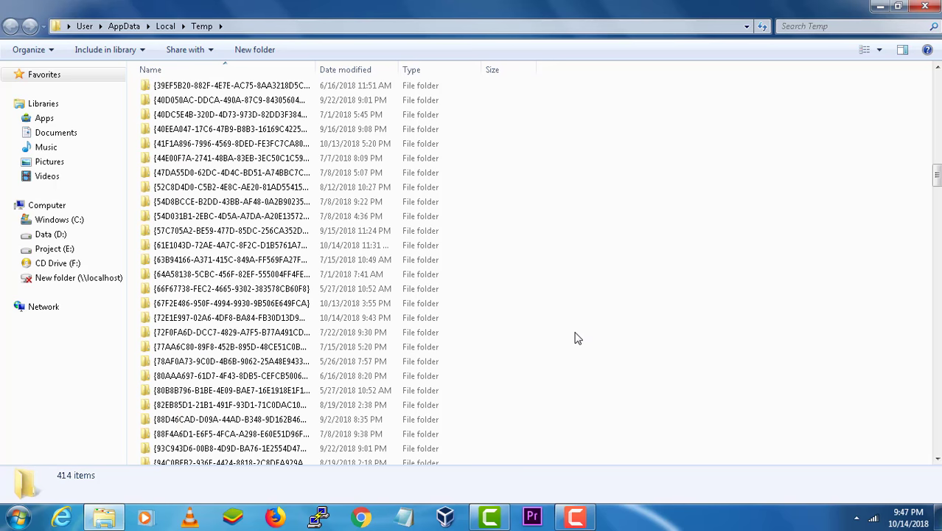
key(ctrl+a)
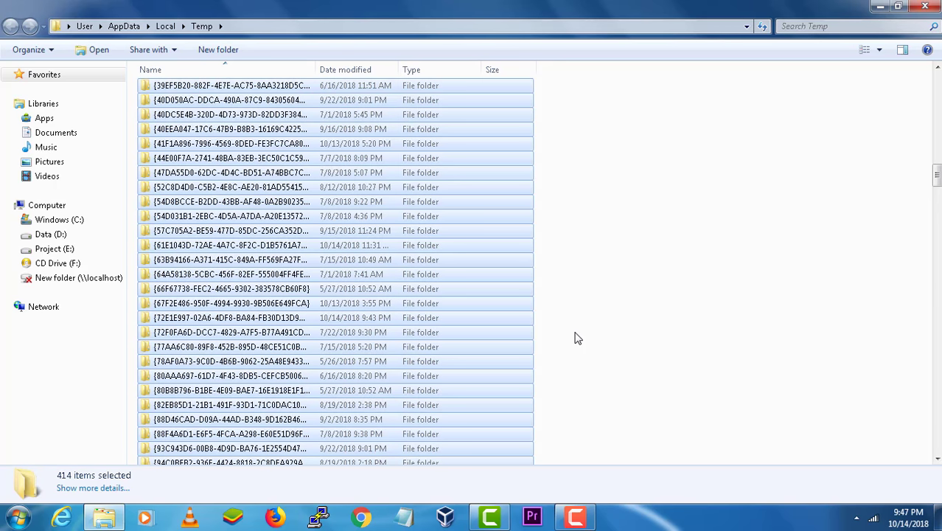
key(Delete)
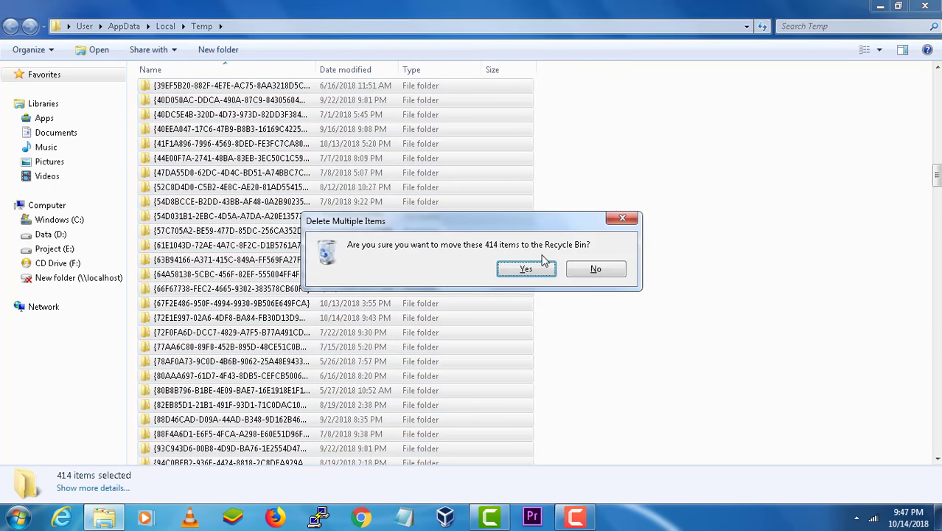
click(521, 270)
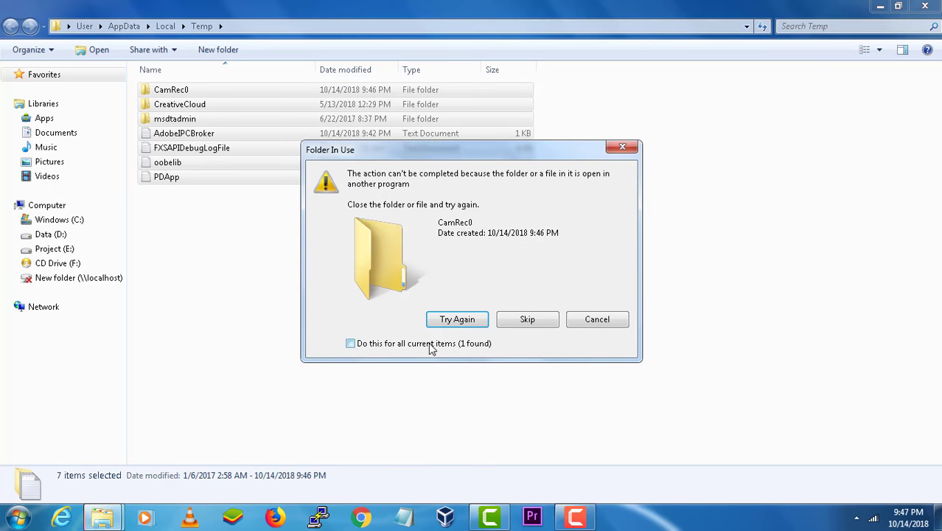
Step: Retry the in-use CamRec0 folder, skip all in-use and permission-protected items, and close the Temp folder
click(454, 322)
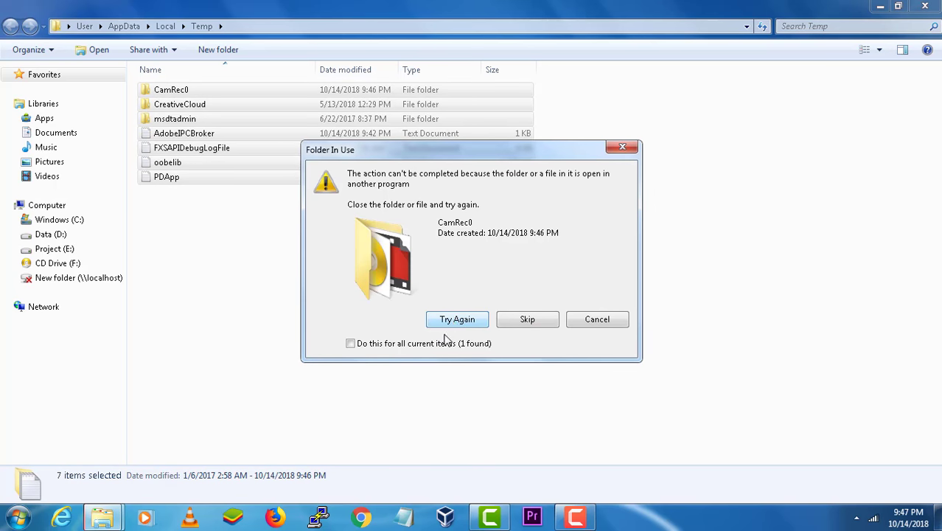
click(442, 343)
click(539, 324)
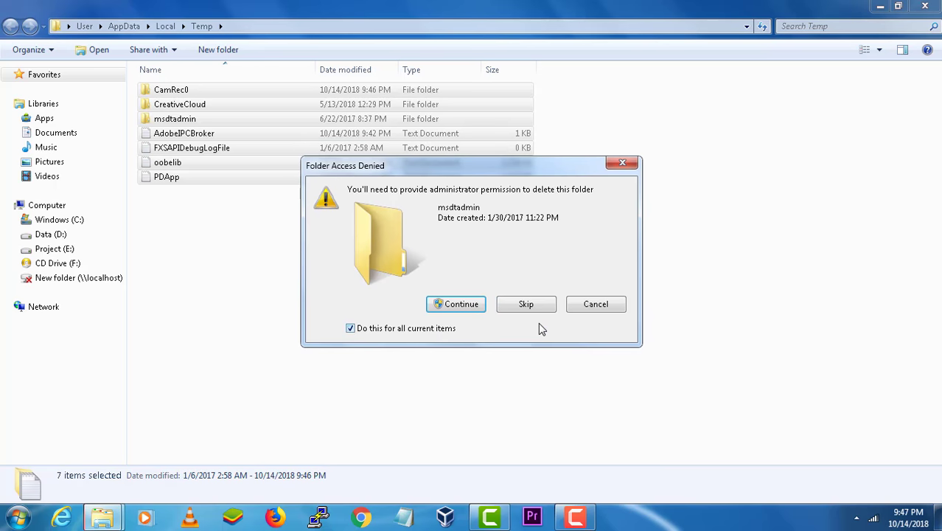
click(530, 306)
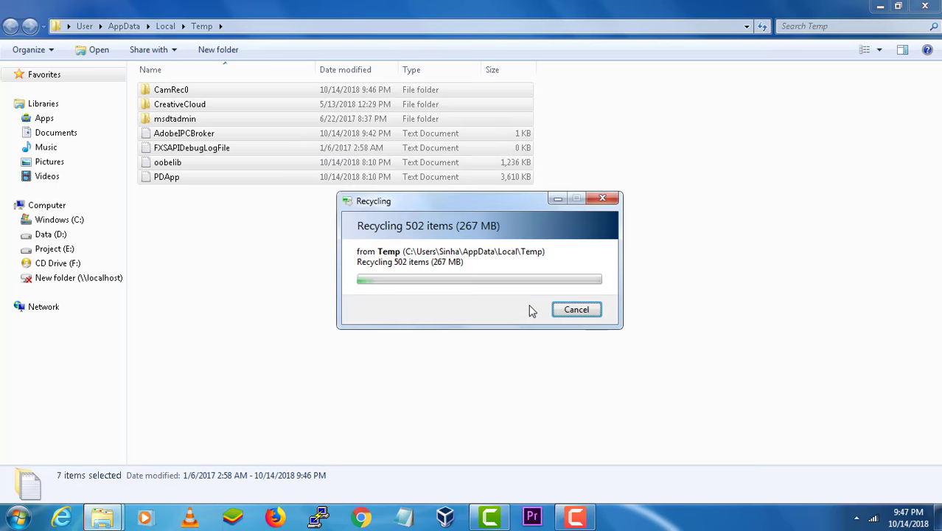
click(454, 279)
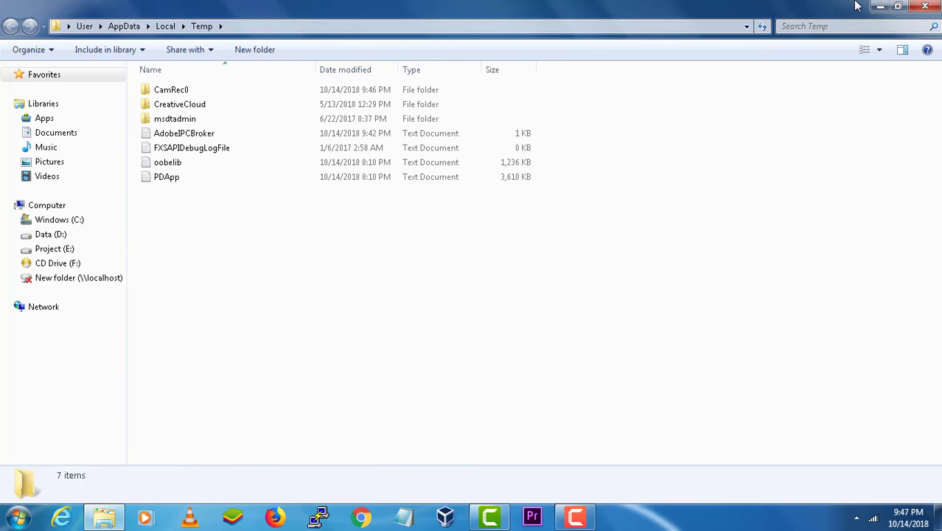
click(933, 6)
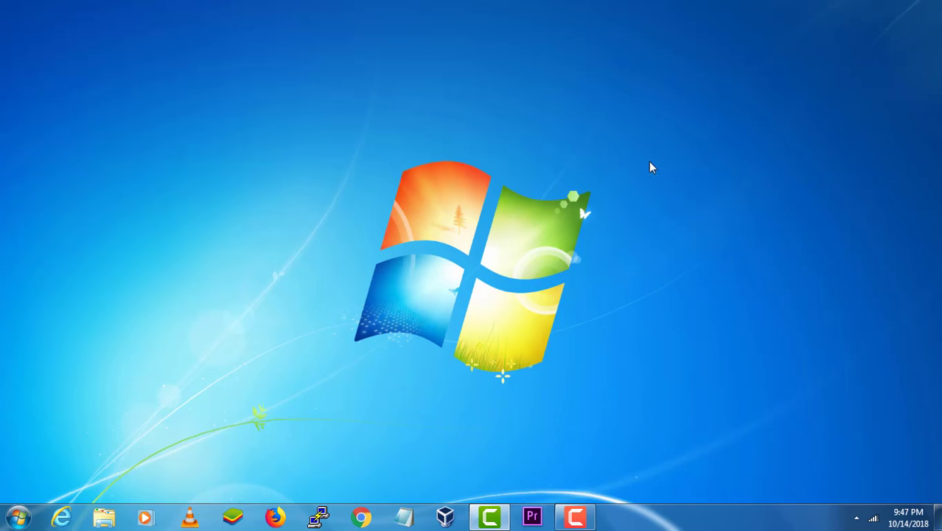
right_click(685, 216)
click(691, 207)
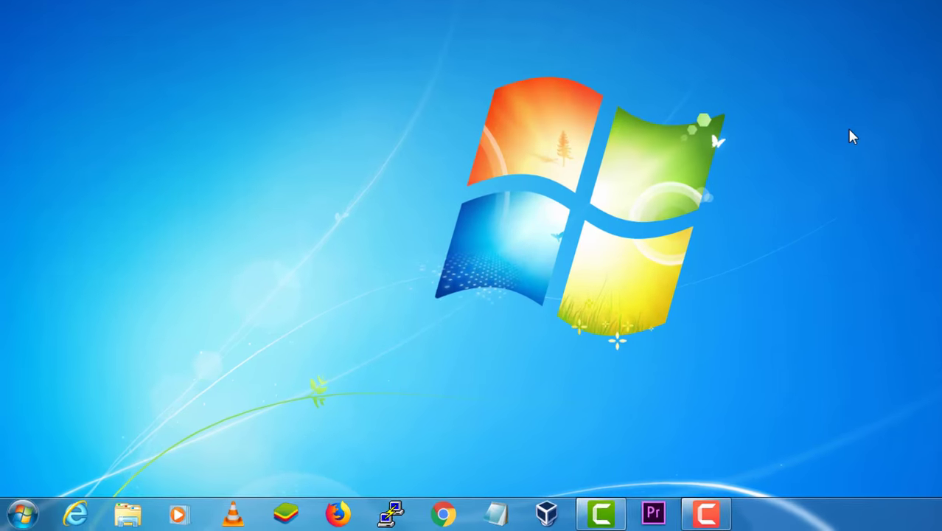
Step: Open the Prefetch folder with the Run command prefetch and grant permanent access to it
key(super+r)
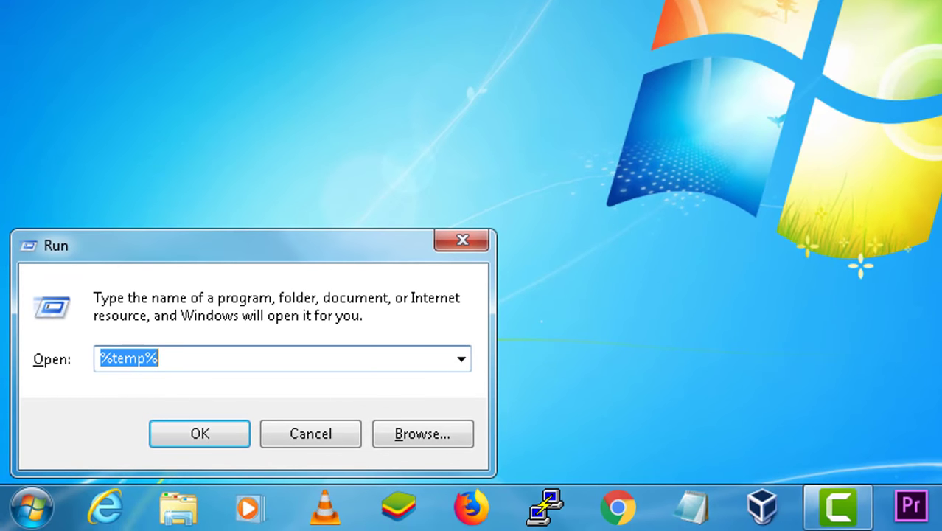
text(prefet)
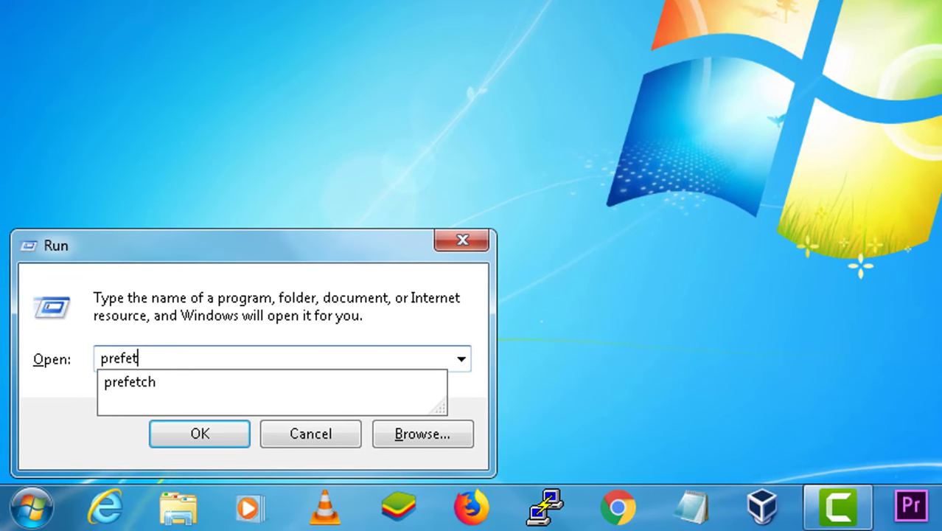
text(ch)
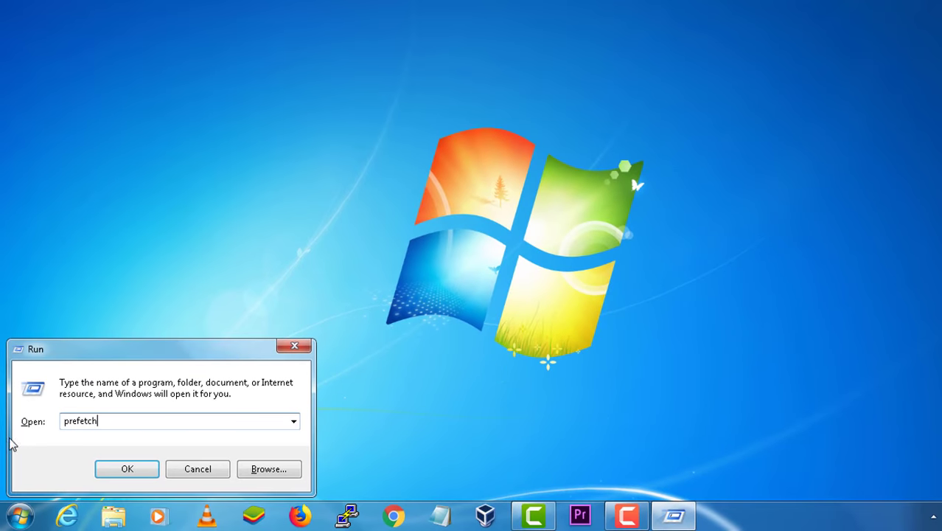
click(136, 464)
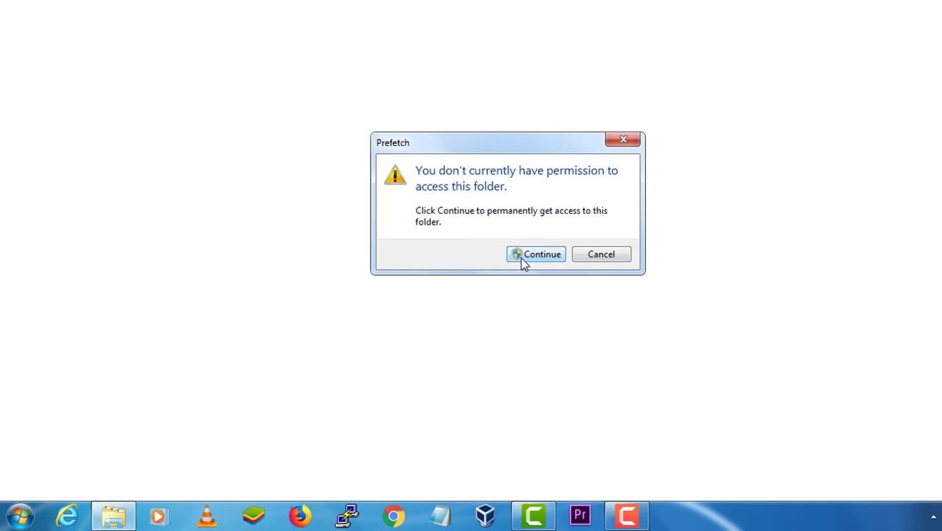
click(520, 257)
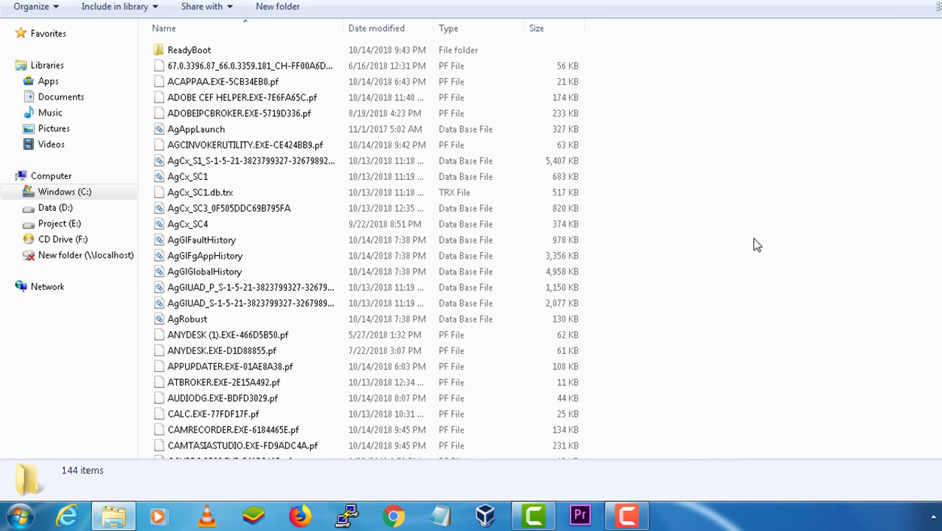
Step: Permanently delete all items in the Prefetch folder
key(ctrl+a)
key(shift+Delete)
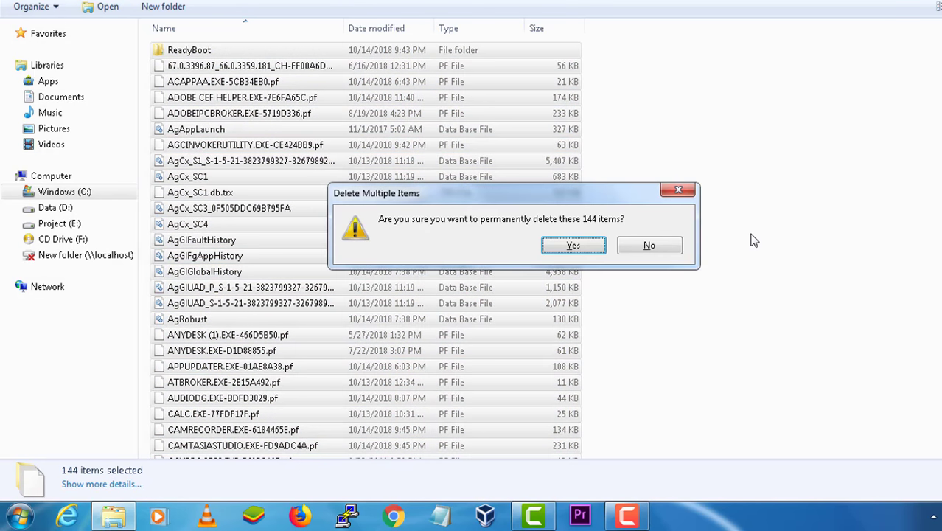
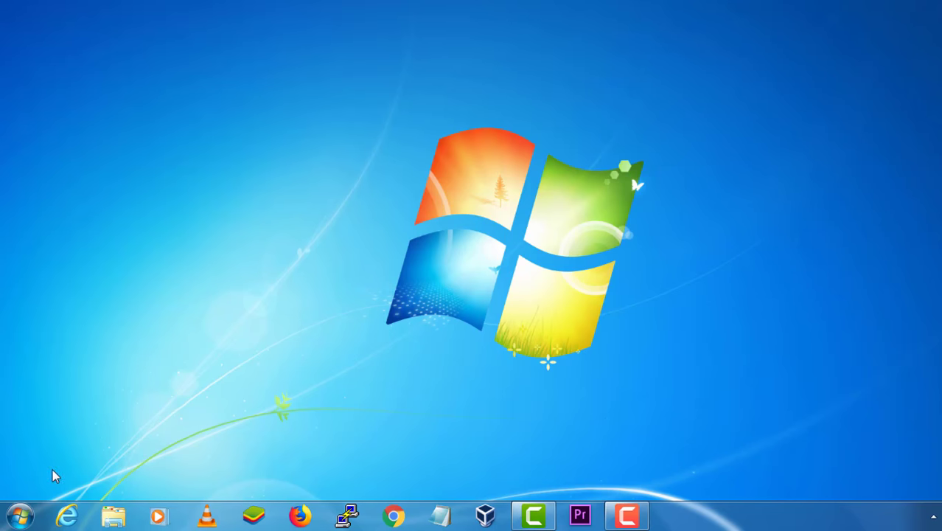
Step: Open System Configuration with the Run command msconfig and move its window toward the middle of the desktop
click(18, 516)
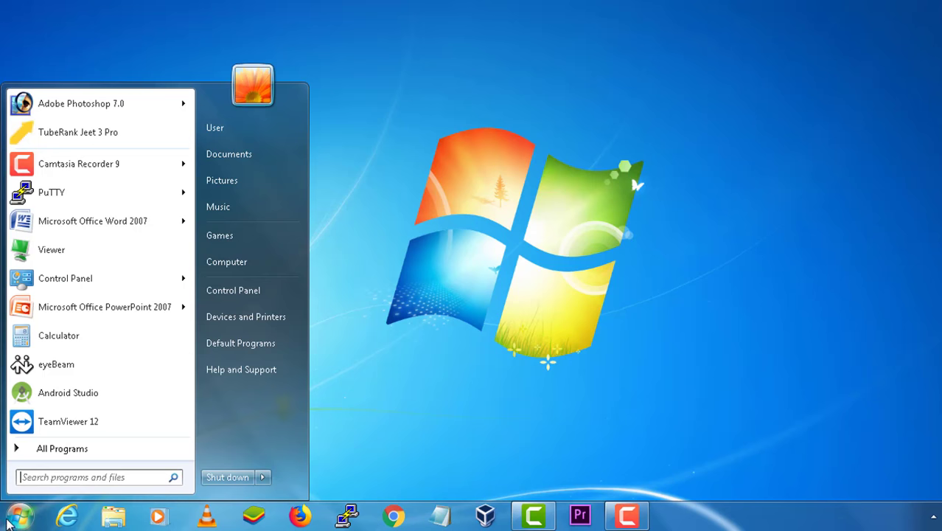
text(run)
key(Return)
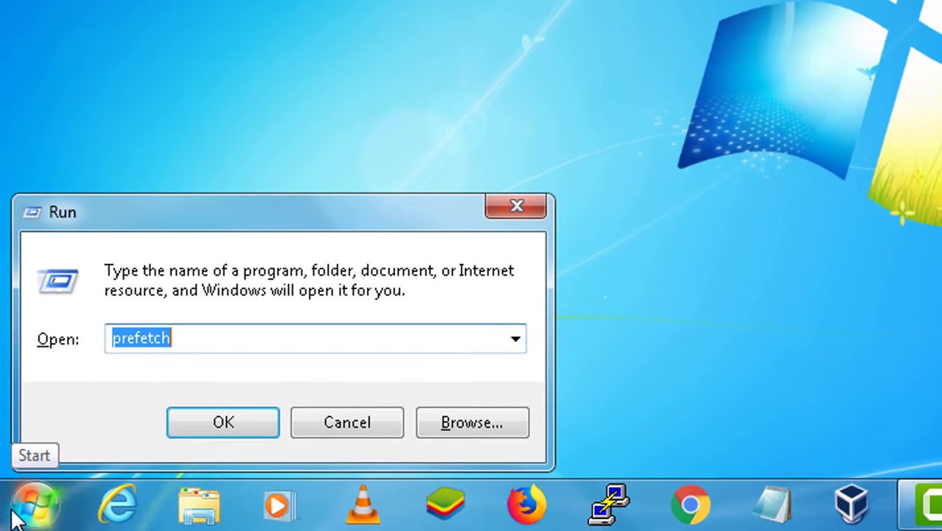
text(ms)
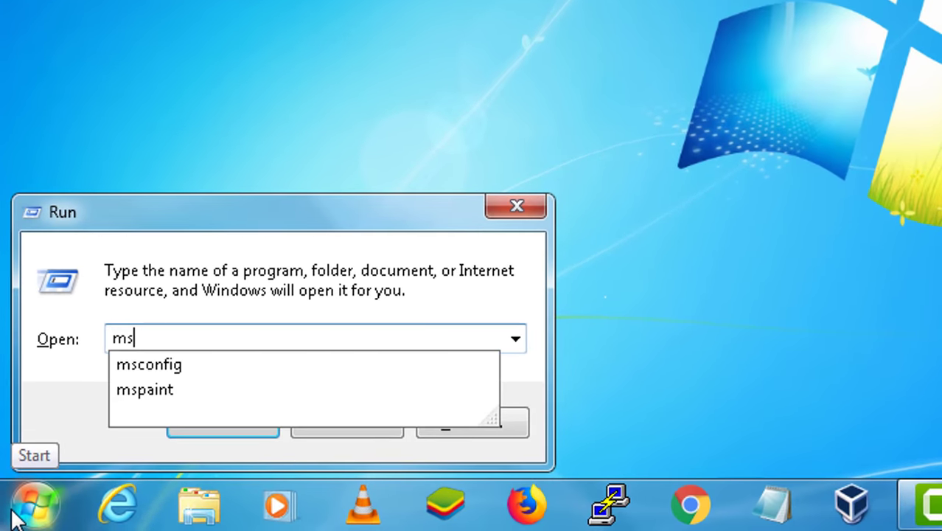
text(config)
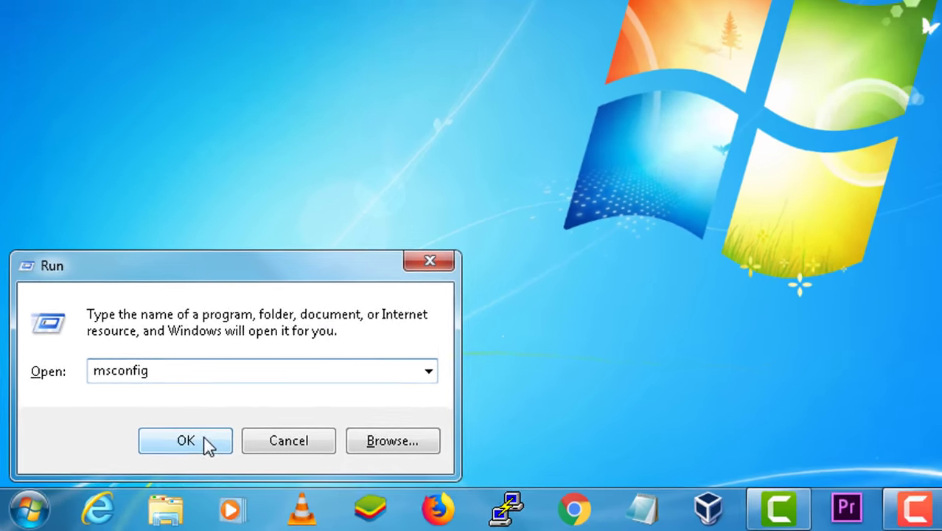
click(206, 438)
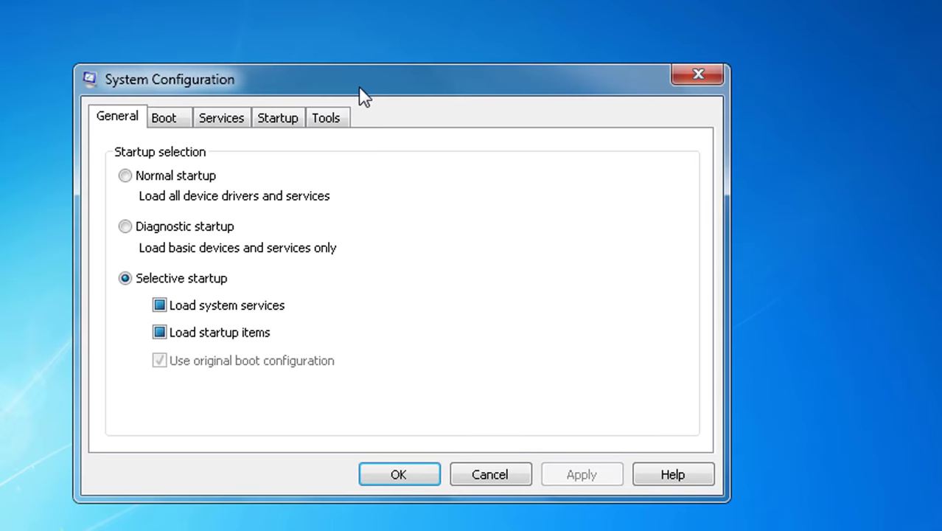
drag(373, 92, 411, 120)
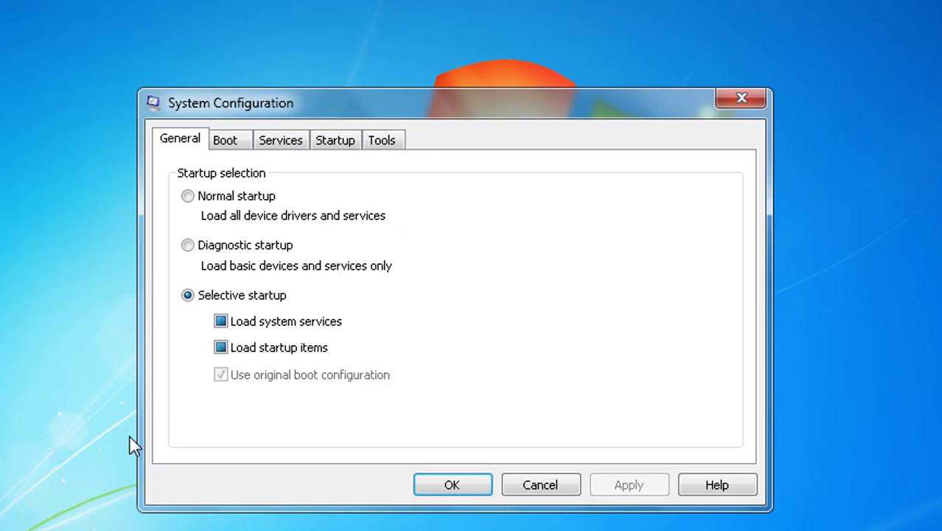
Step: Disable AdobeUpdateService in the System Configuration services list and apply the change
click(302, 147)
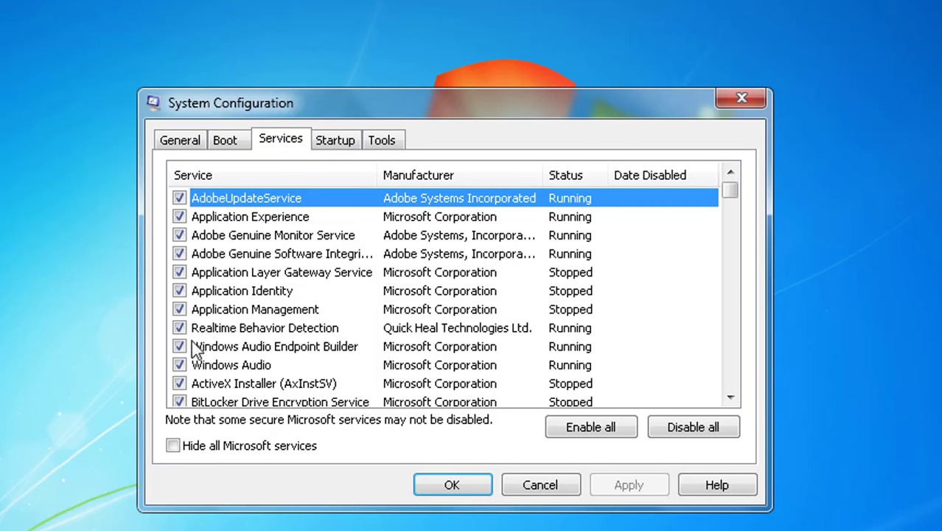
scroll(246, 346, down, 7)
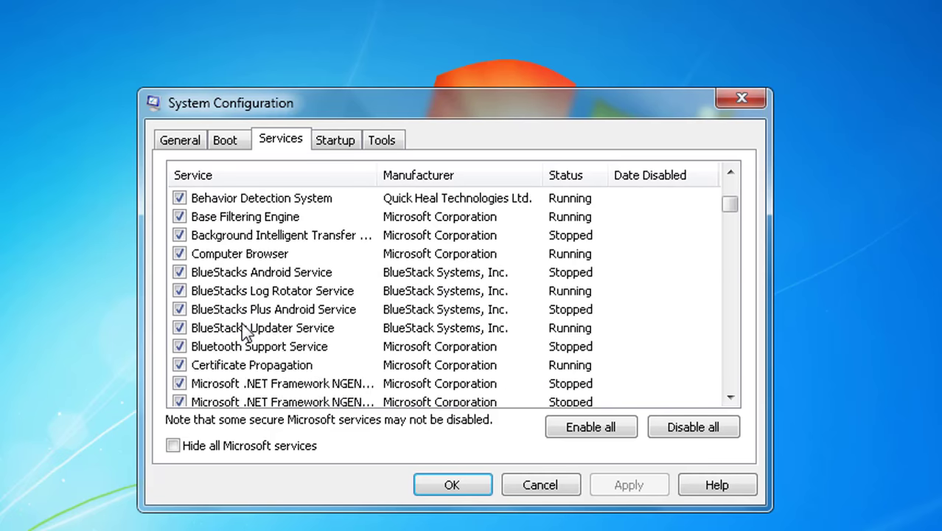
scroll(246, 331, down, 5)
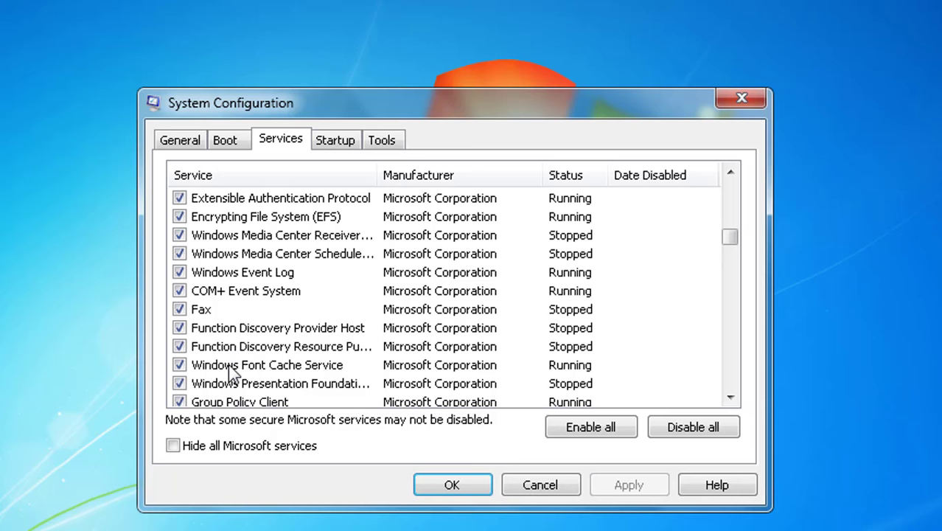
scroll(233, 373, up, 12)
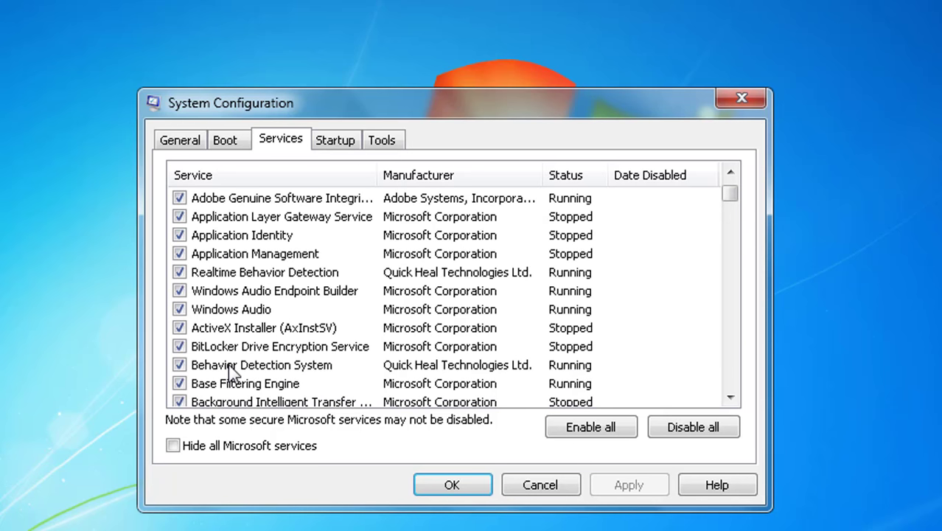
click(179, 198)
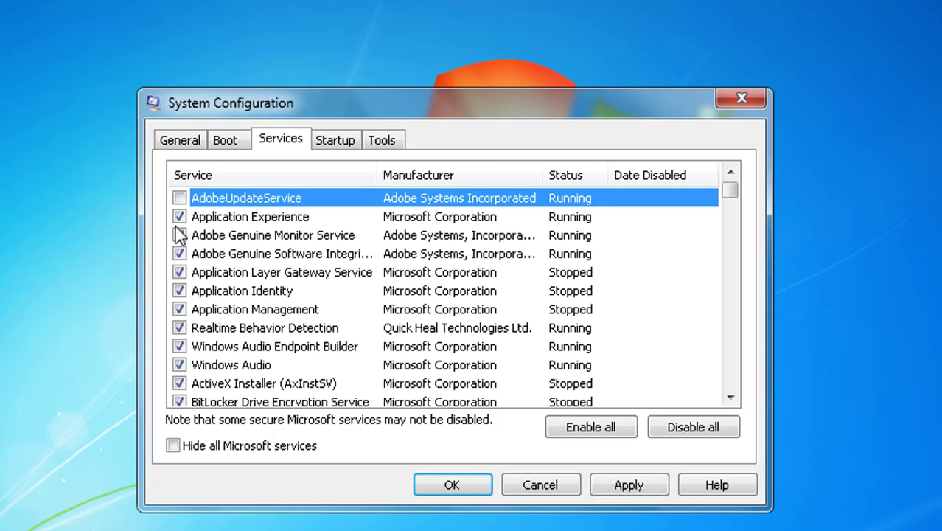
click(628, 486)
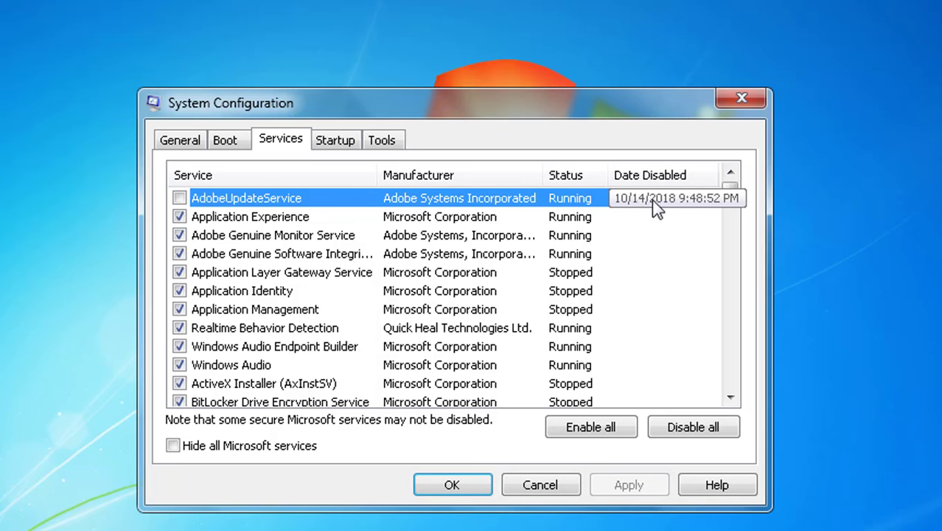
Step: Sort the services by status, review the running ones including Core Mail Protection, and close System Configuration
click(566, 174)
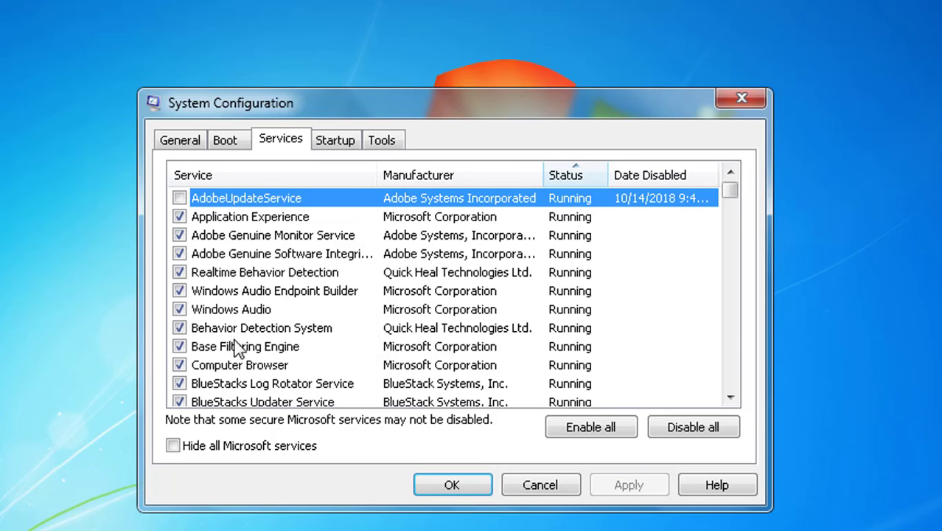
scroll(236, 391, down, 1)
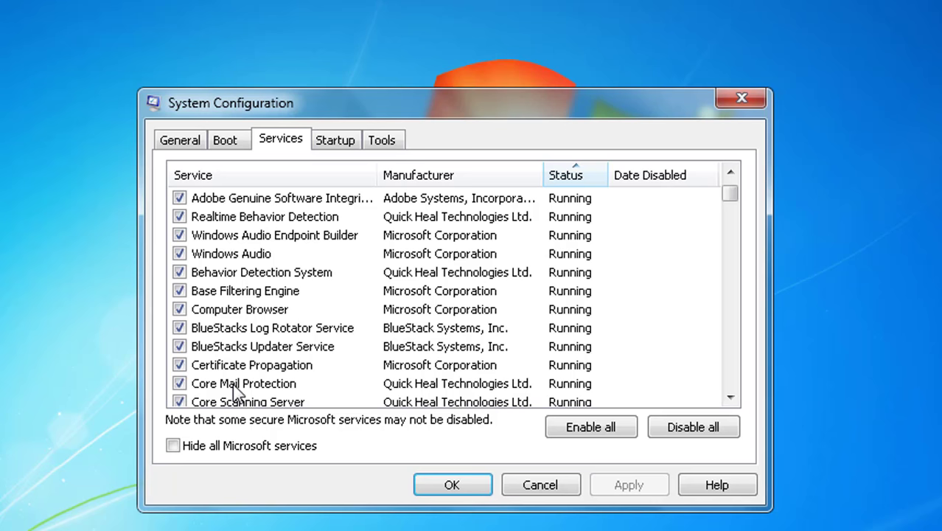
scroll(241, 350, down, 6)
scroll(237, 347, up, 5)
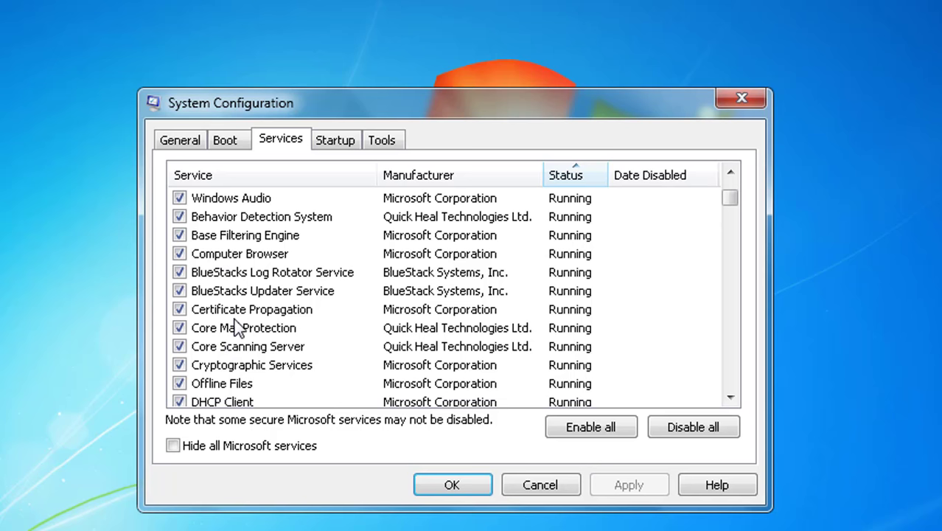
click(236, 328)
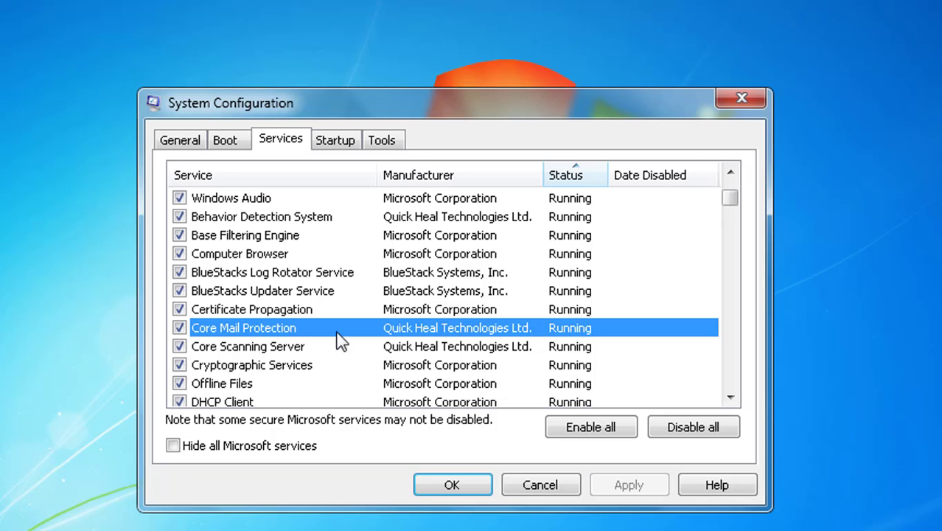
click(742, 99)
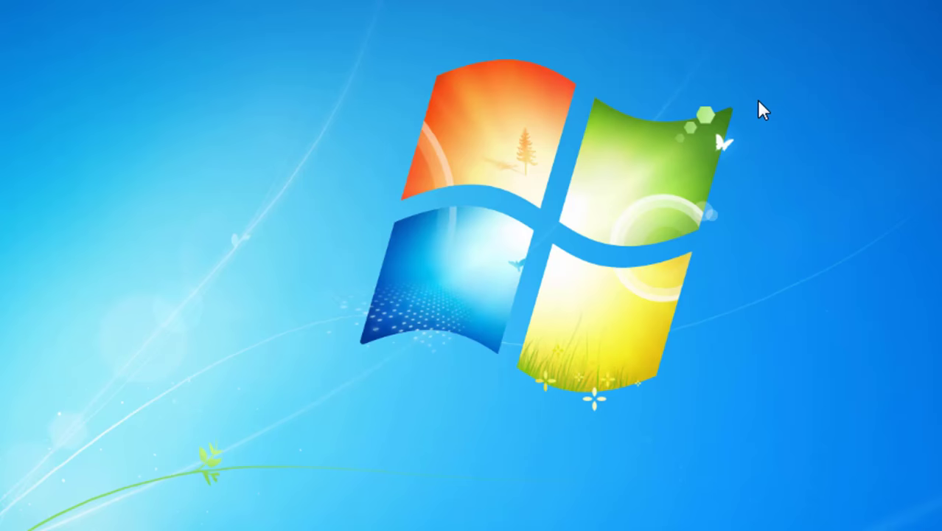
Step: Open the Virtual Memory settings through the computer's advanced system properties and performance options
key(super)
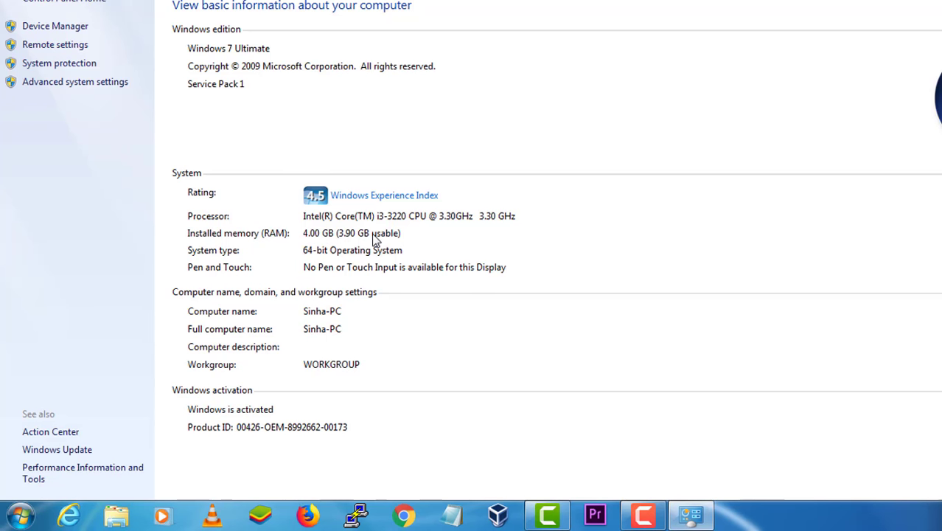
click(99, 87)
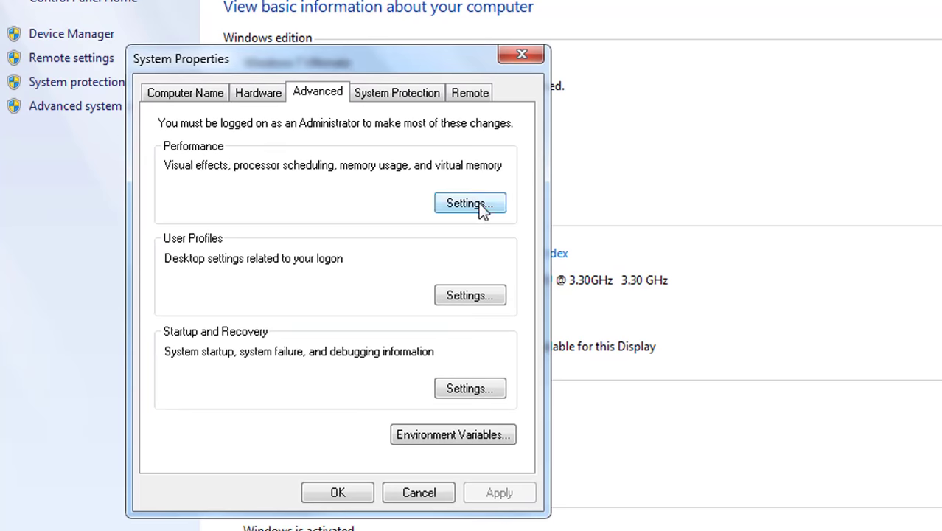
click(472, 203)
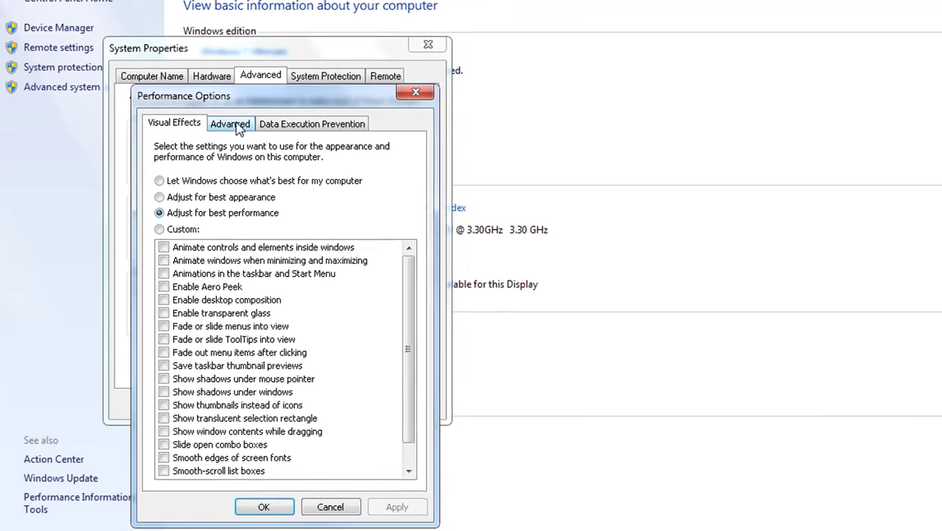
click(288, 155)
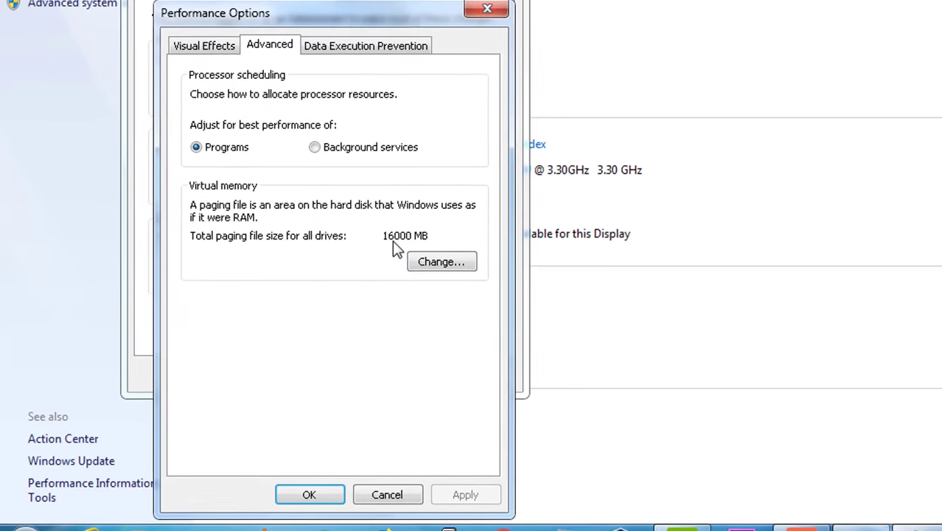
click(432, 263)
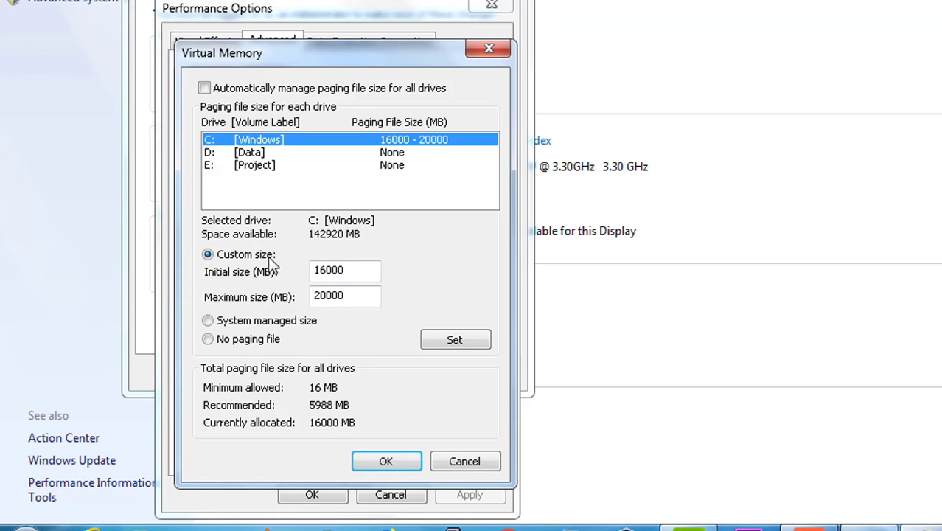
Step: Try the system managed and custom size options for drive C's paging file, then cancel the Virtual Memory dialog
click(250, 321)
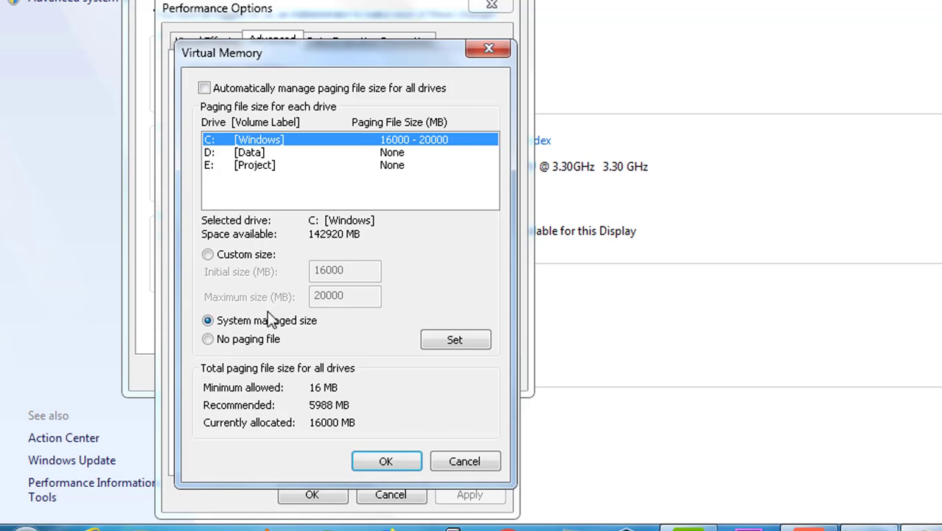
click(229, 259)
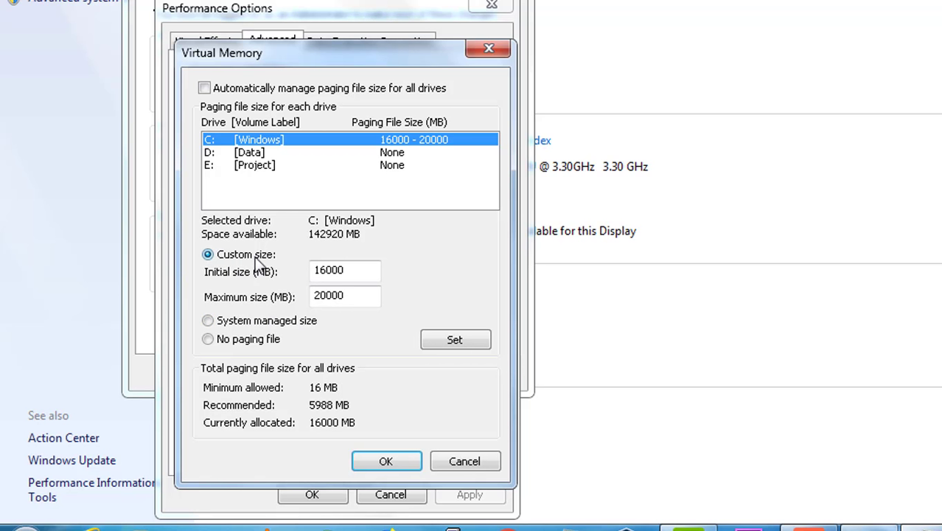
click(355, 272)
drag(356, 271, 312, 272)
click(318, 271)
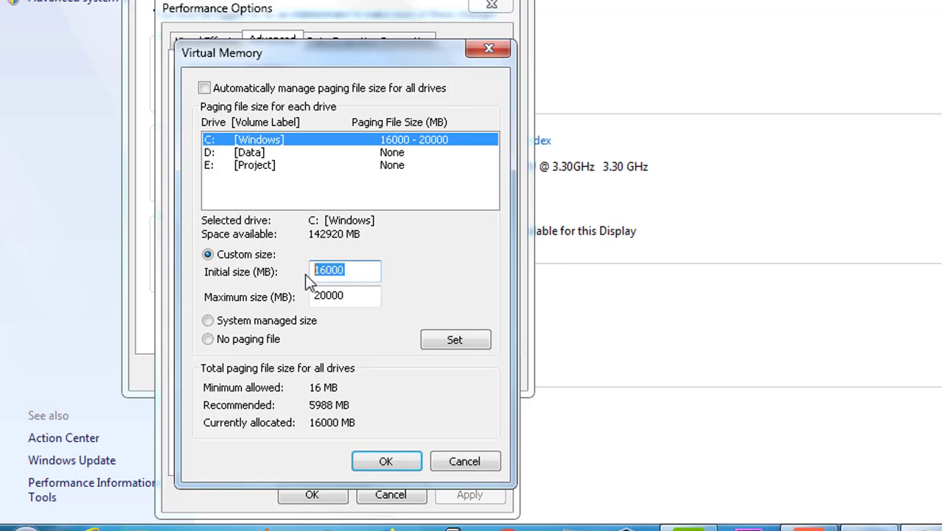
click(352, 304)
drag(351, 269, 301, 267)
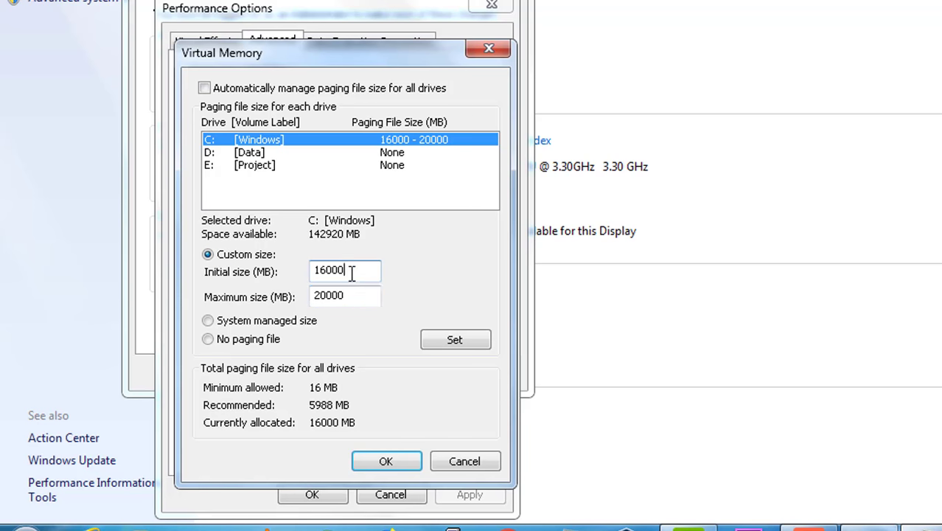
click(346, 269)
click(351, 292)
click(461, 461)
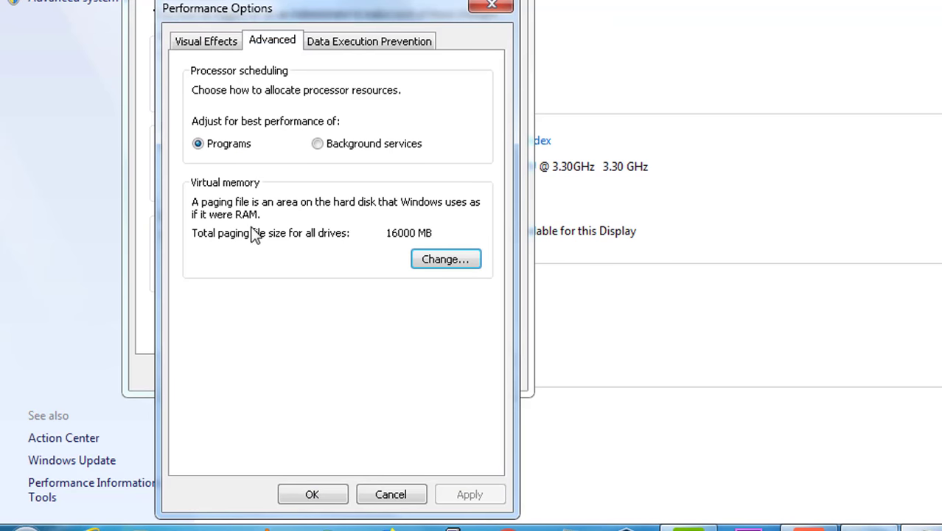
Step: Open the Windows (C:) drive from Computer and restore its maximized window to a smaller size
click(25, 525)
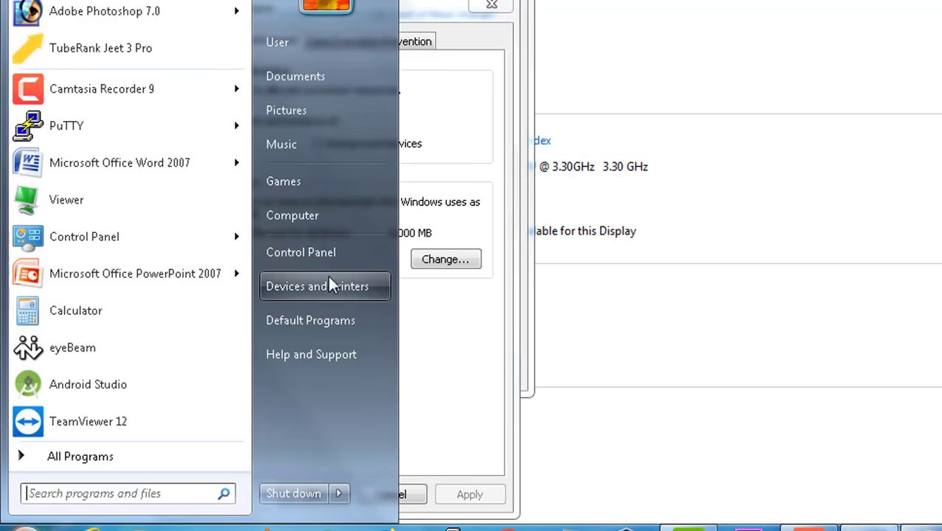
click(328, 224)
click(239, 122)
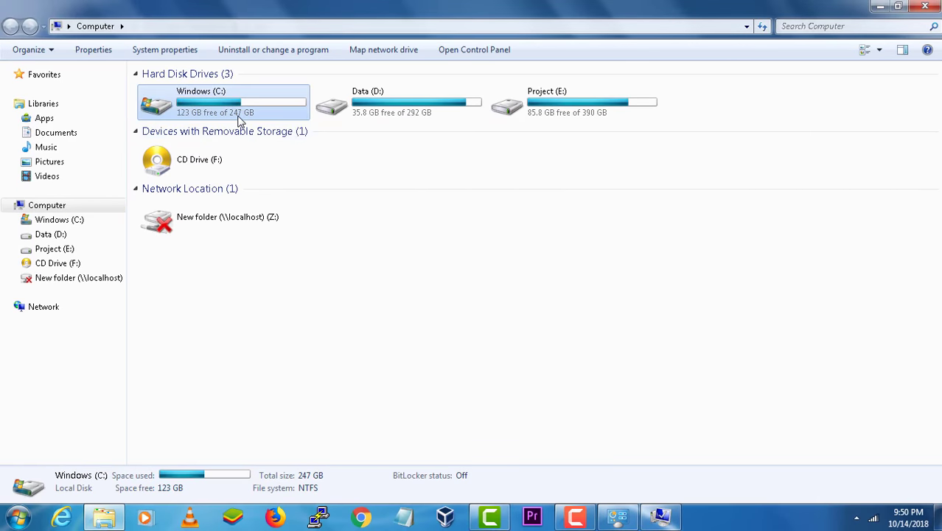
double_click(239, 103)
drag(331, 6, 442, 129)
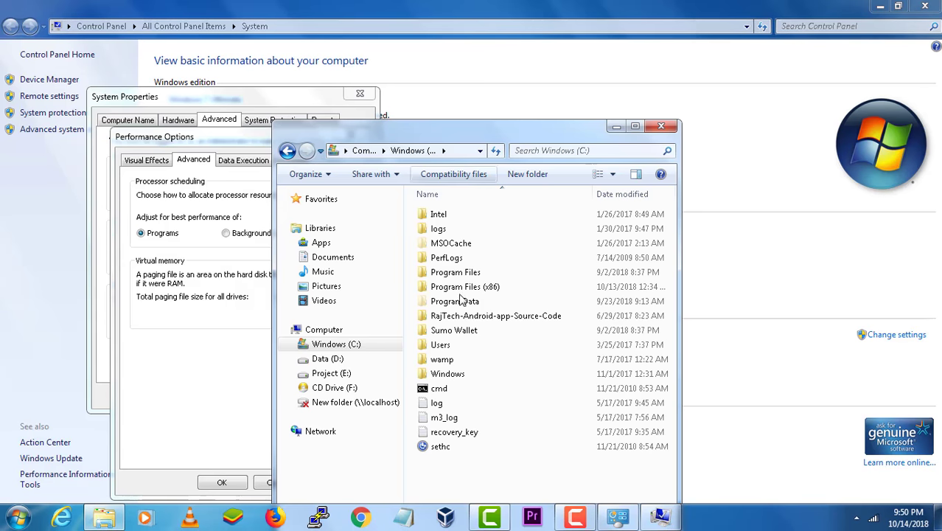
Step: In the folder view options, turn off hiding of protected operating system files and confirm displaying them
click(325, 177)
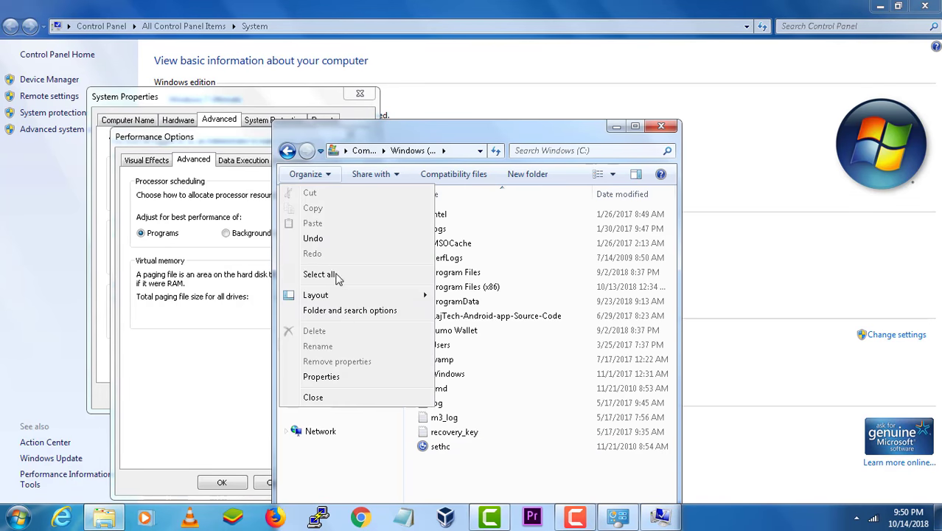
click(346, 310)
click(345, 201)
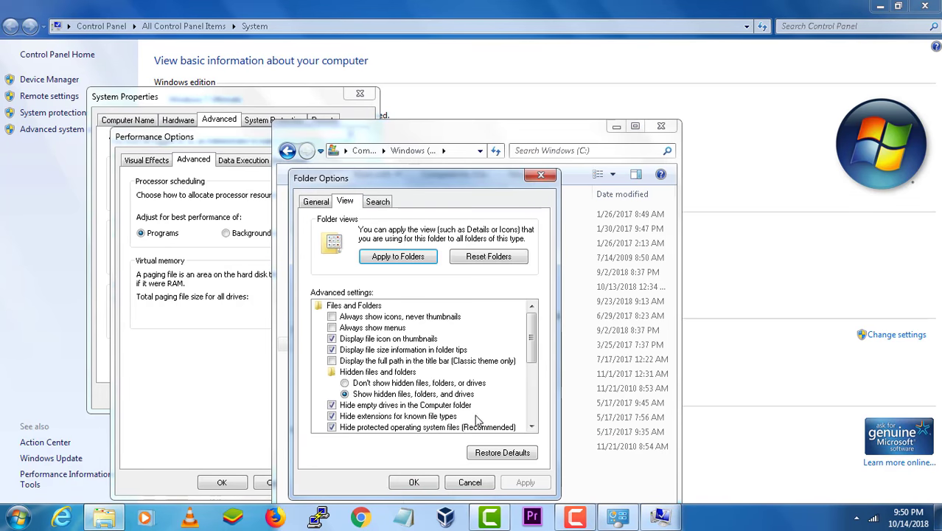
click(378, 428)
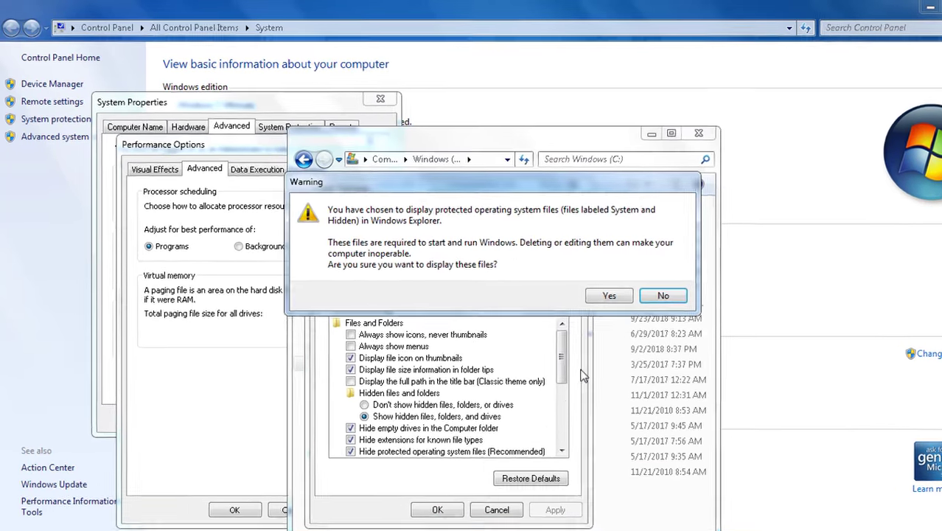
click(659, 293)
scroll(442, 390, down, 1)
click(372, 439)
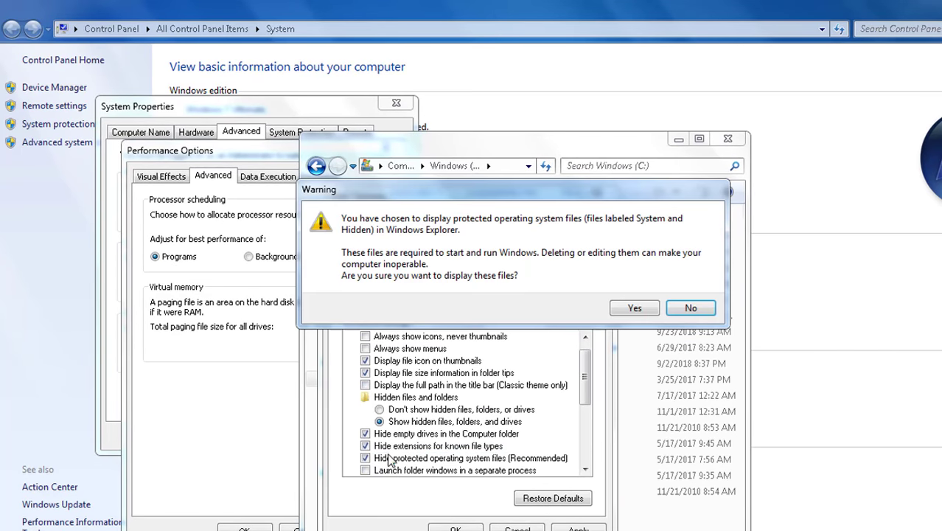
click(631, 310)
Step: Turn off hiding extensions for known file types and hiding empty drives in the Computer folder
click(398, 447)
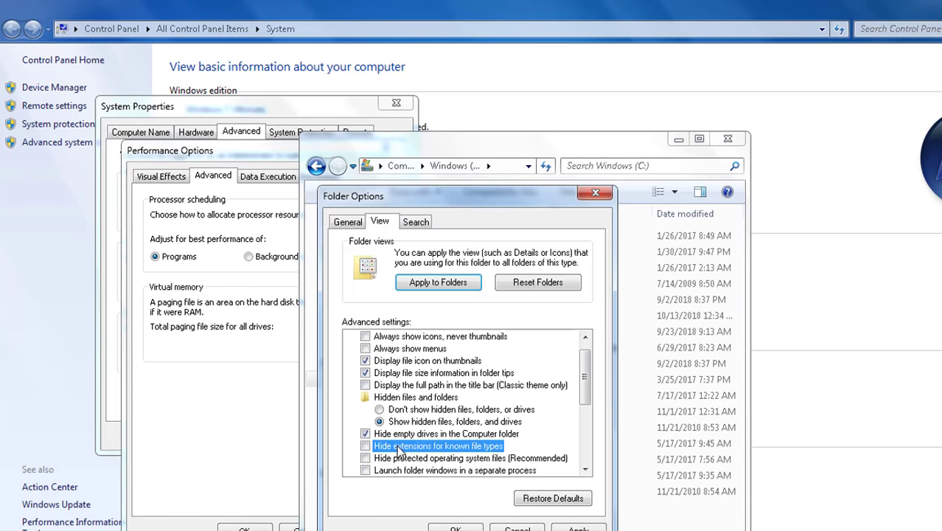
click(451, 426)
click(452, 435)
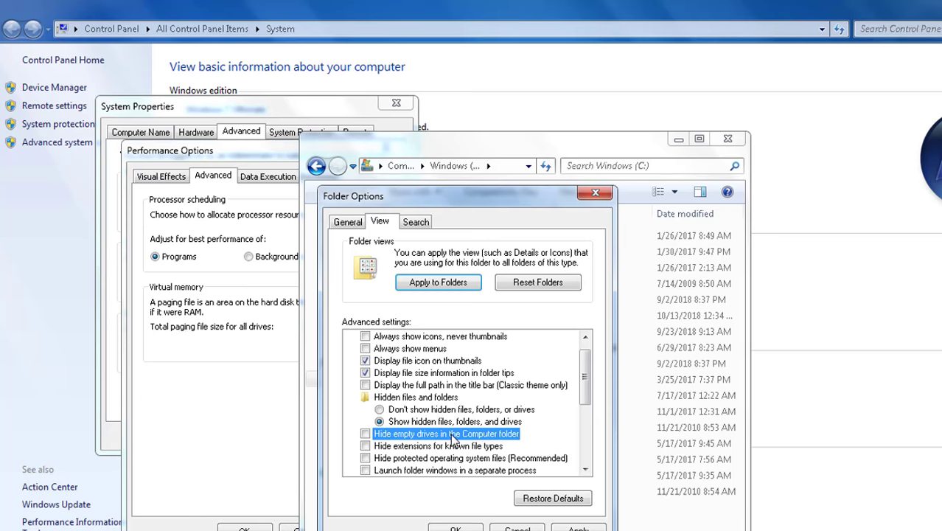
Step: Turn off drive letters, colored encrypted or compressed NTFS files, and pop-up descriptions, then apply and close the folder options
scroll(452, 435, down, 4)
click(435, 374)
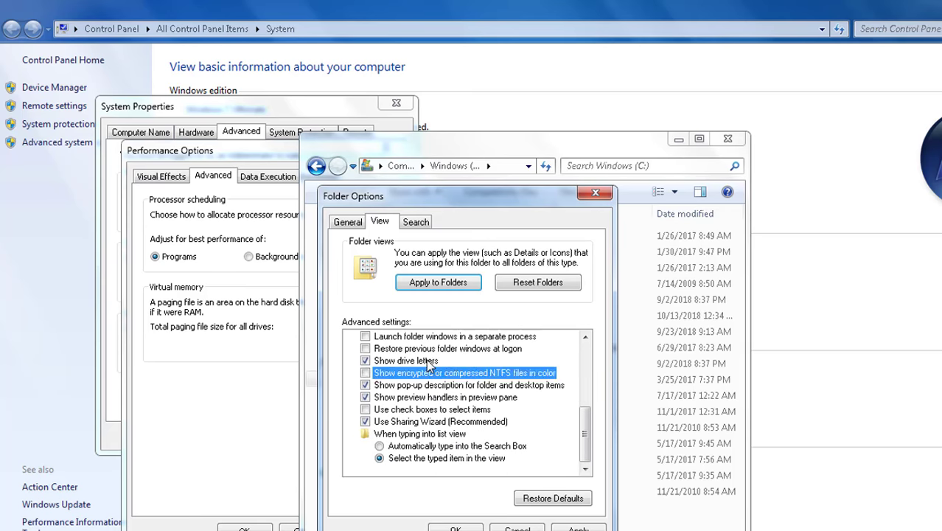
click(430, 361)
click(429, 385)
click(579, 527)
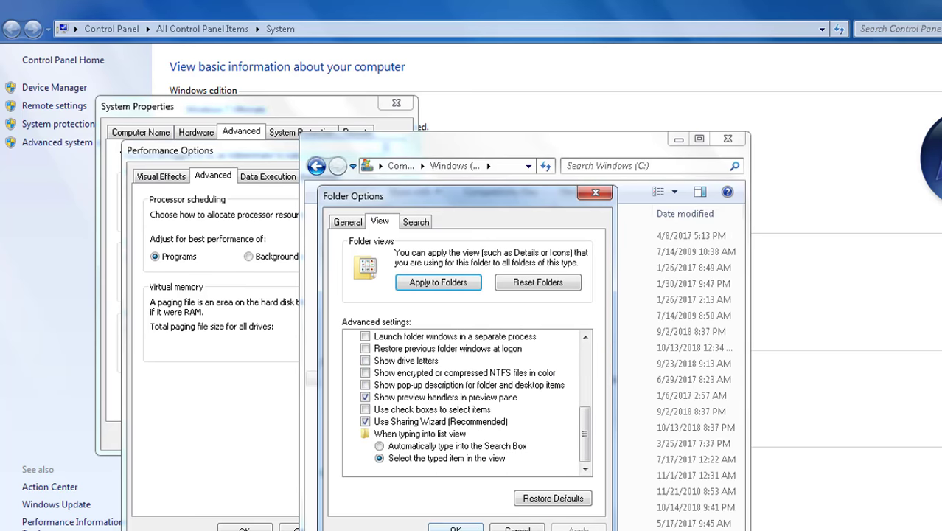
click(455, 528)
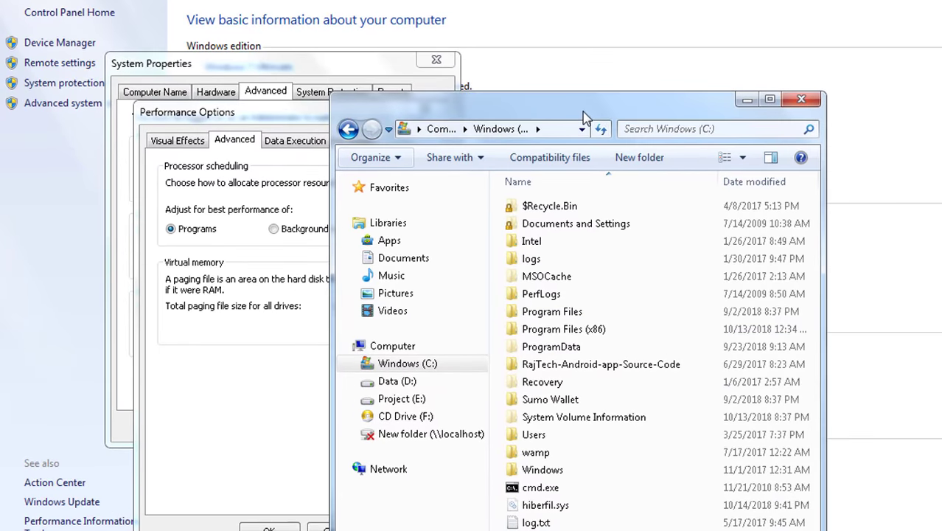
Step: Find pagefile.sys on drive C, check its size in the file properties, and cancel the properties dialog
drag(582, 115, 474, 10)
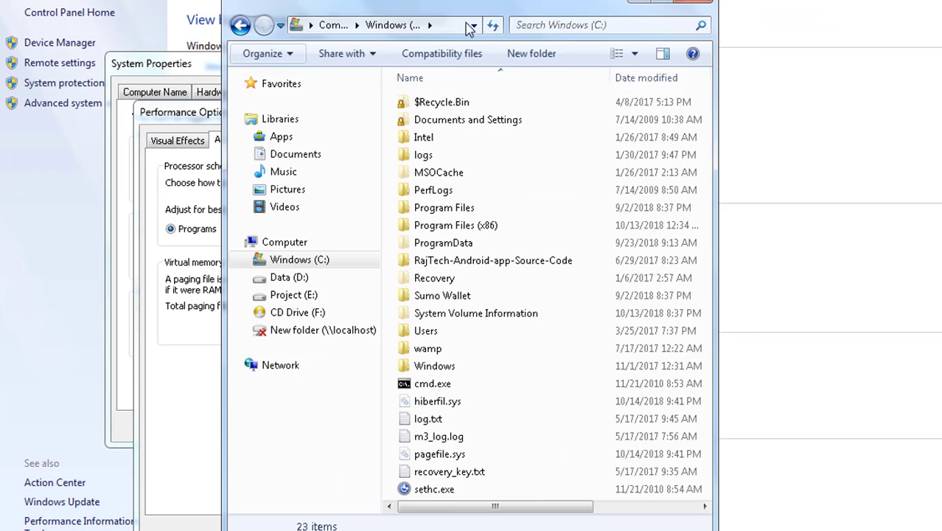
click(525, 418)
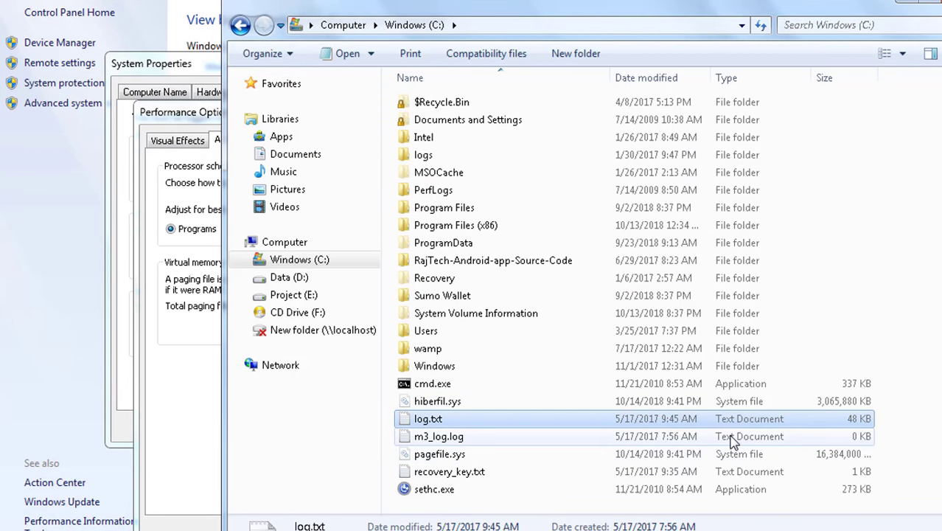
click(693, 454)
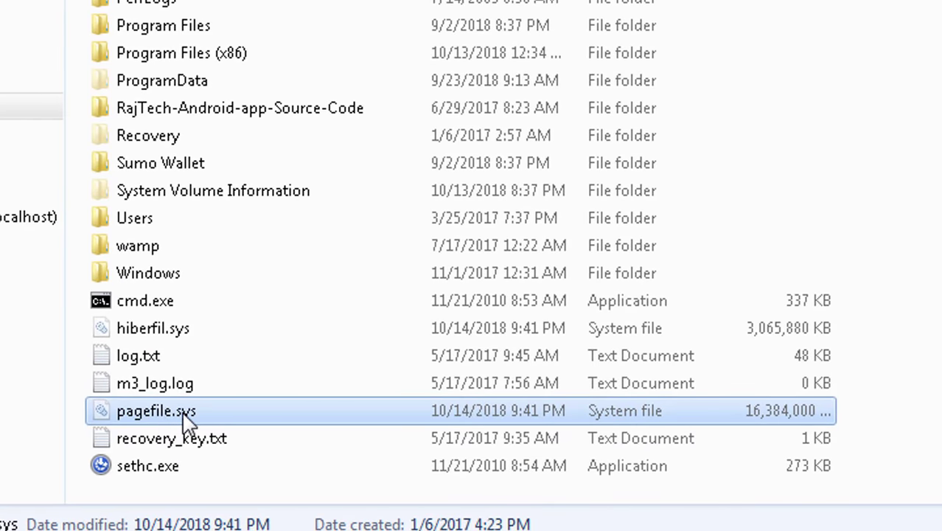
right_click(188, 421)
click(232, 393)
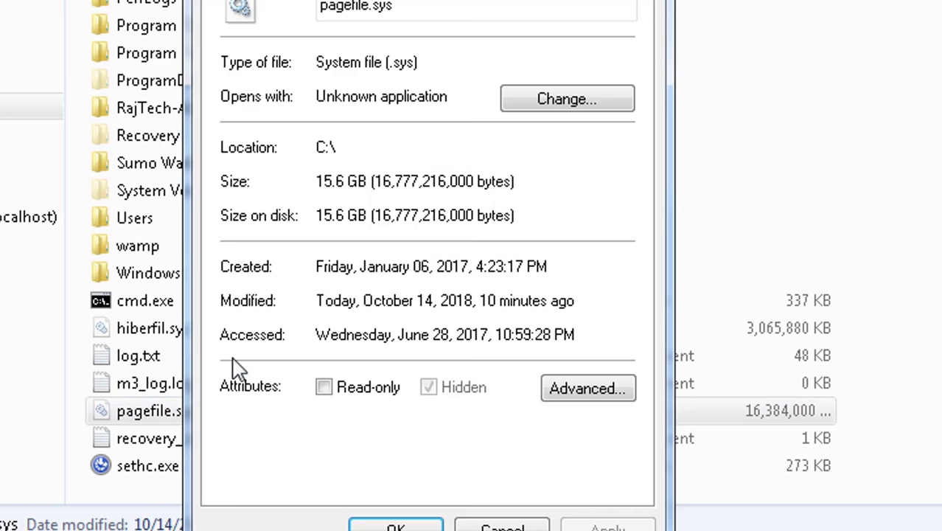
drag(366, 181, 294, 180)
click(323, 181)
click(502, 528)
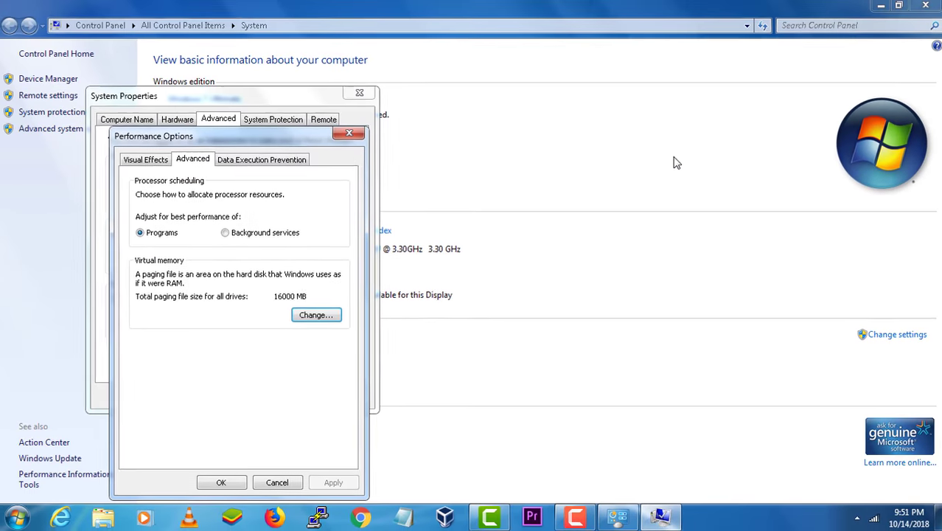
Step: Close the Performance Options, System Properties and System windows
click(349, 134)
click(360, 93)
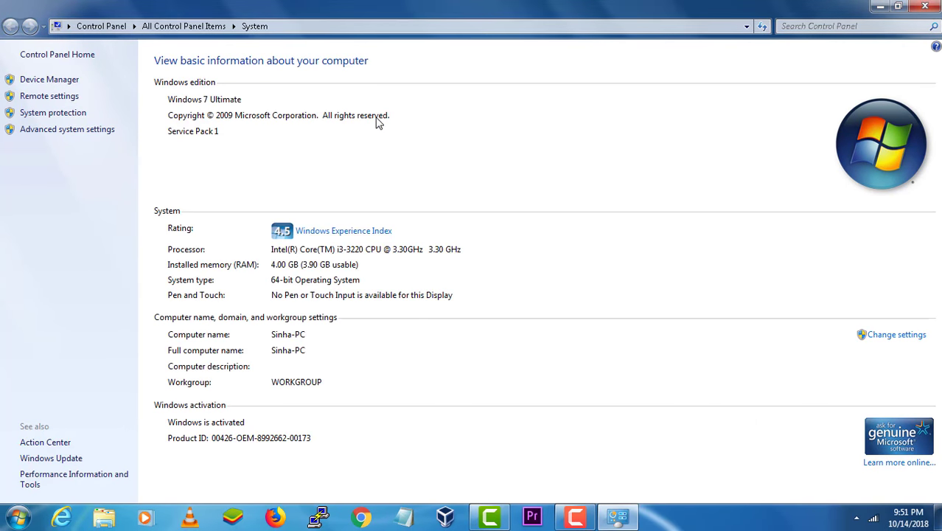
click(925, 6)
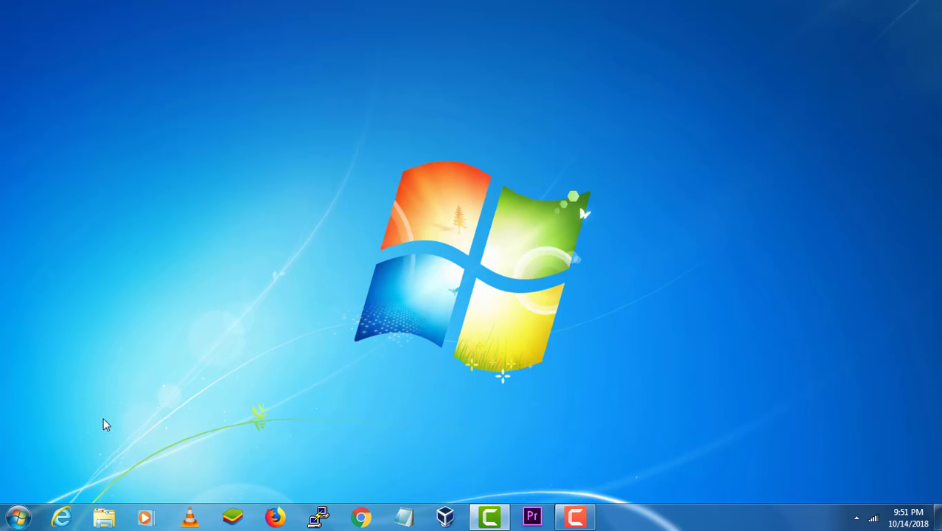
Step: Reopen the computer's system information to check the installed memory, then close the window
click(18, 516)
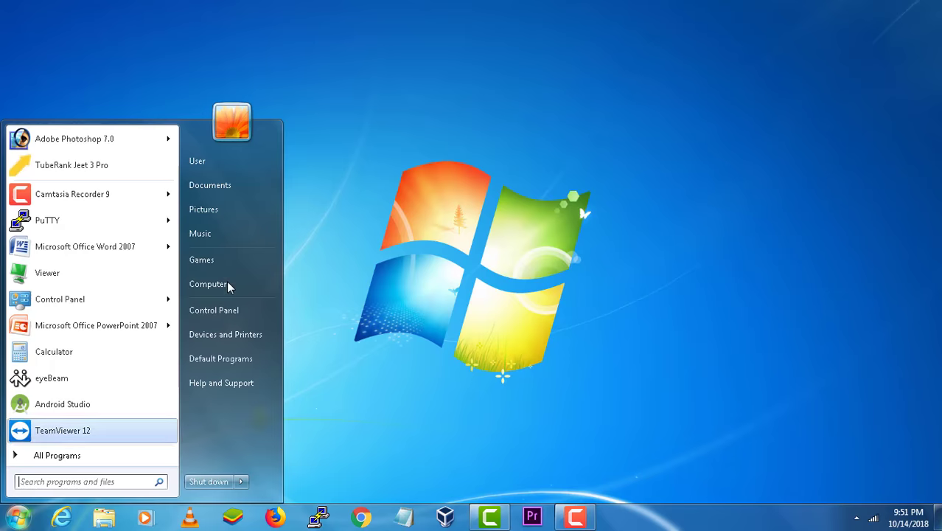
right_click(247, 288)
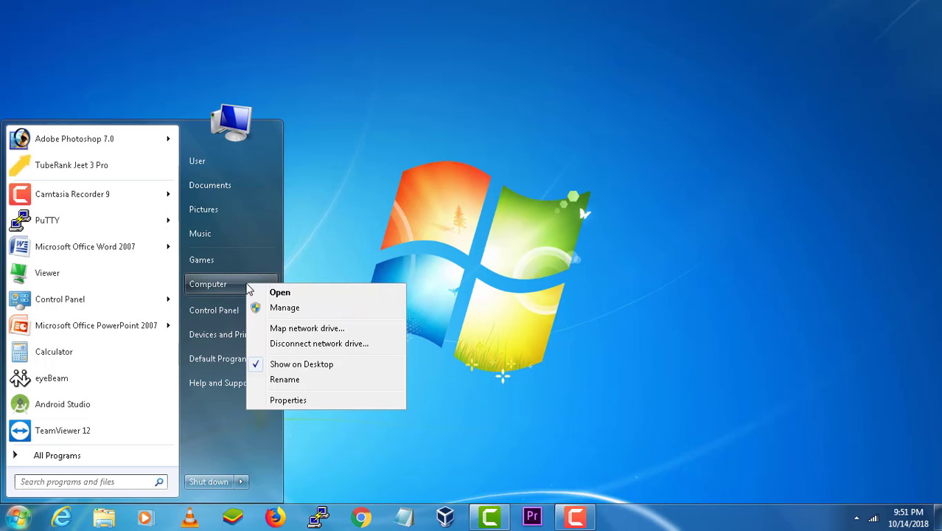
click(322, 404)
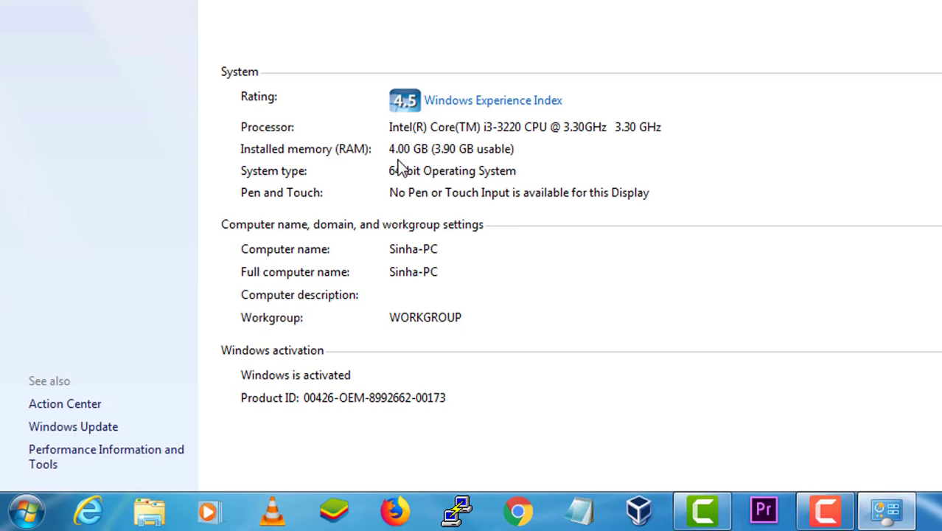
click(932, 7)
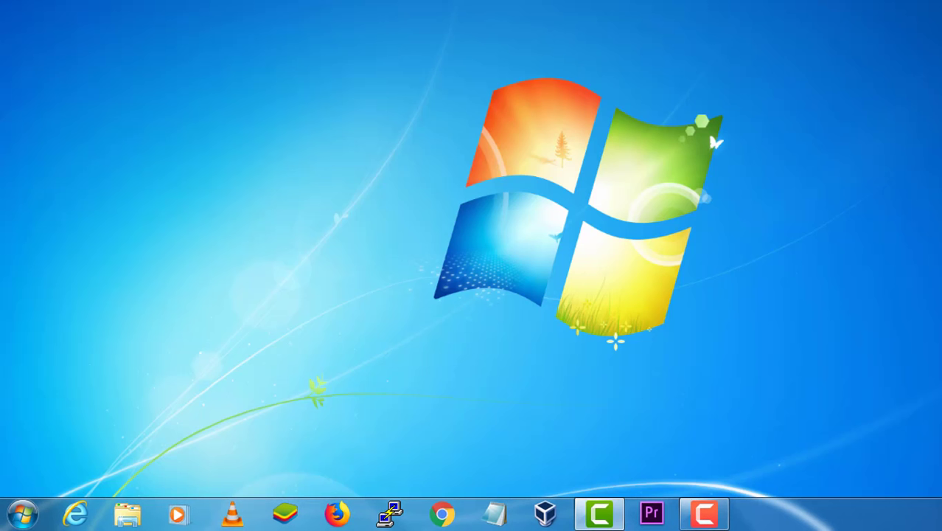
Step: Open Computer and select the Windows drive
click(22, 514)
click(278, 236)
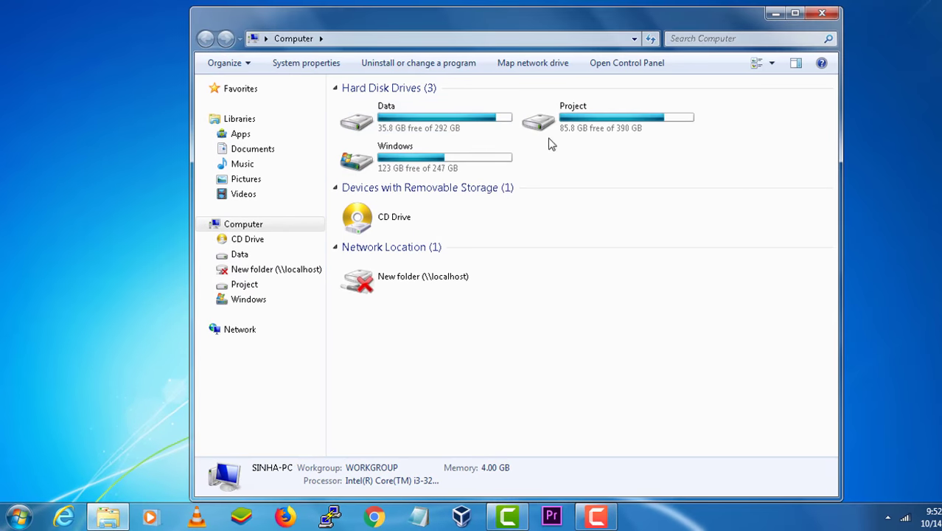
click(416, 166)
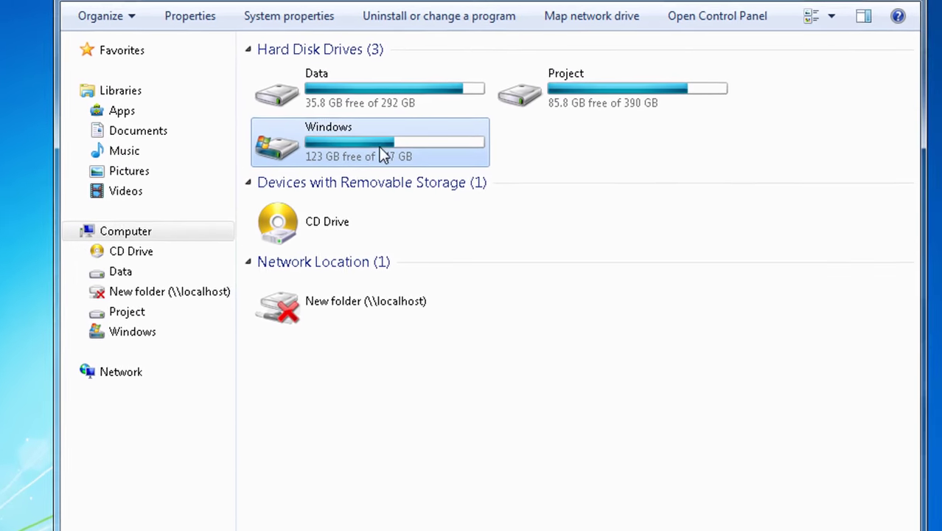